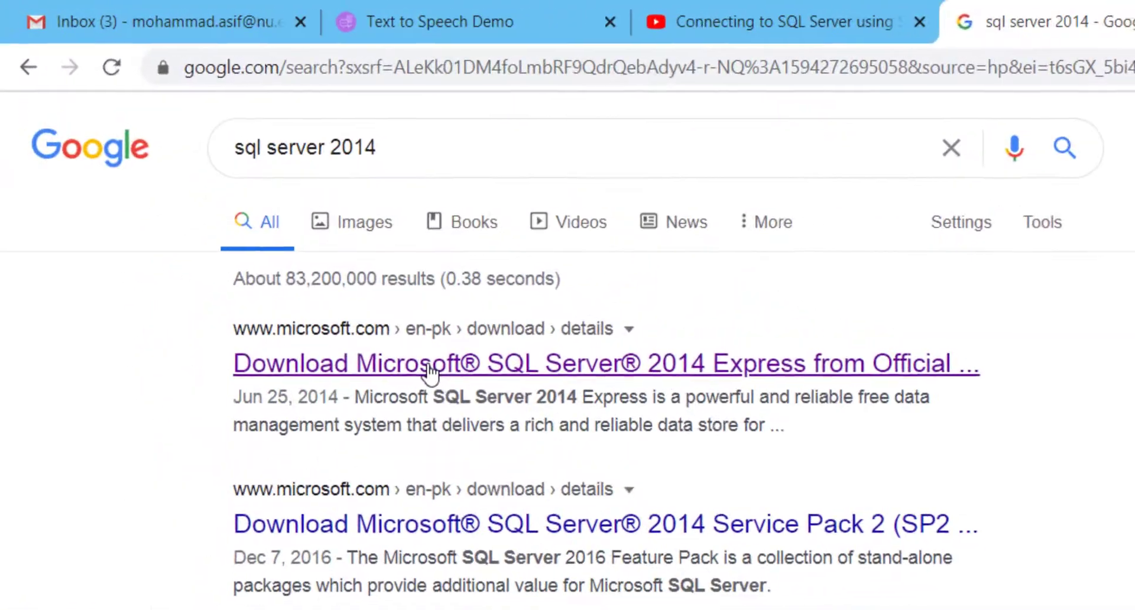
Open the Microsoft SQL Server 2014 Express download page and bring up its list of downloadable files.
click(428, 367)
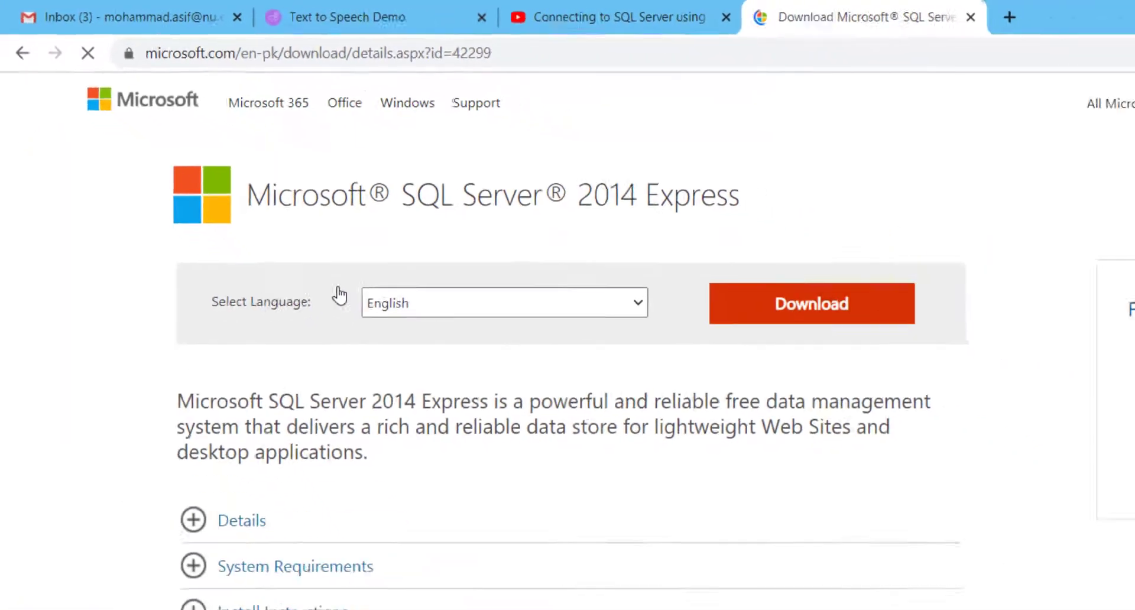
click(607, 283)
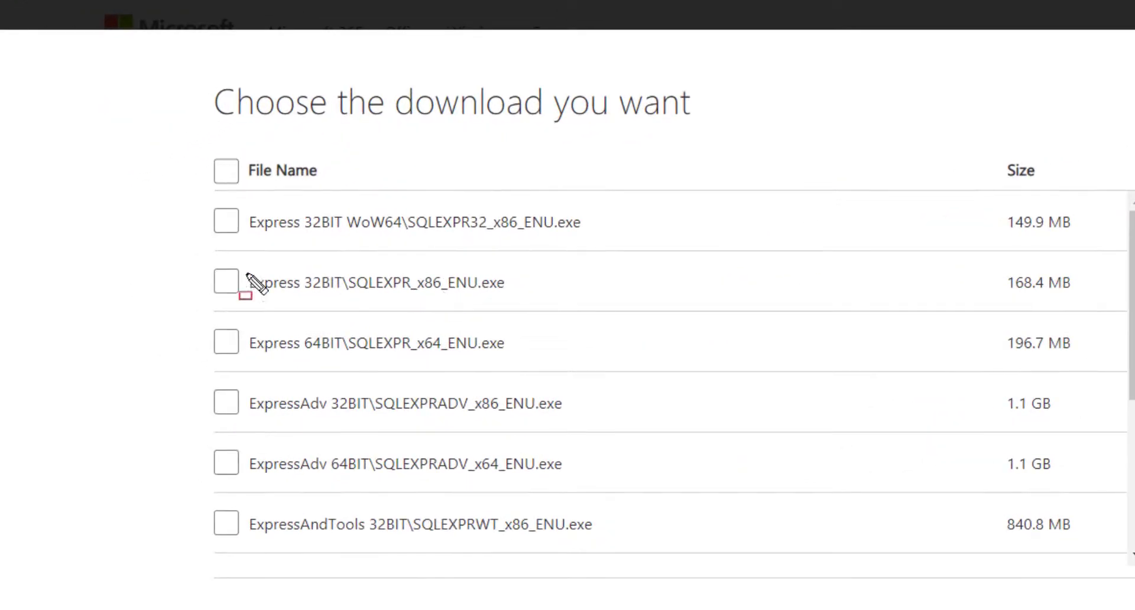
drag(194, 256, 530, 307)
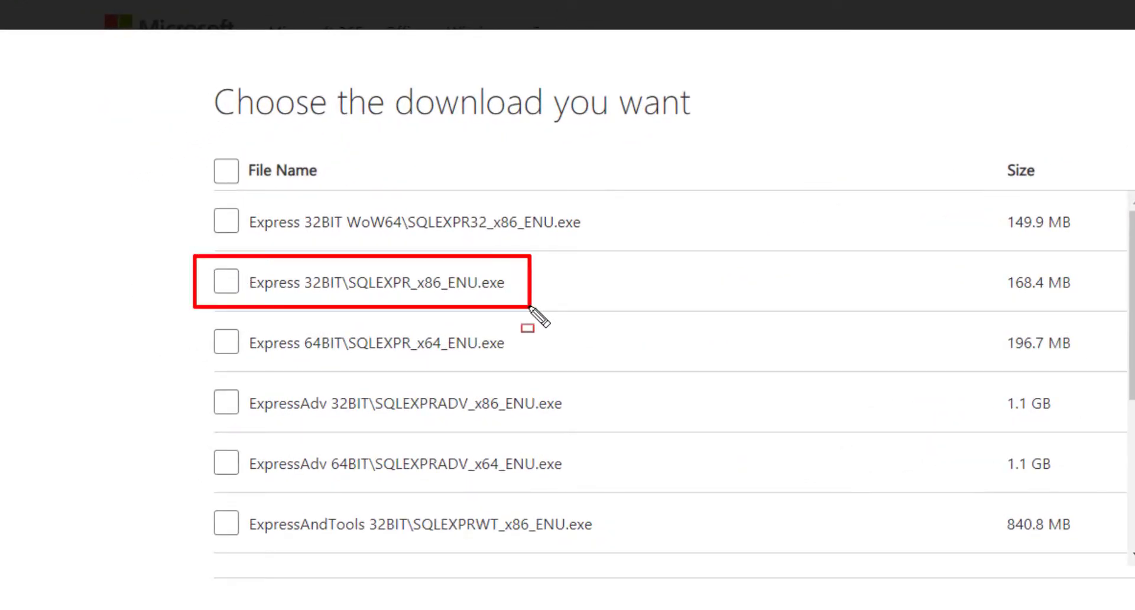
key(Escape)
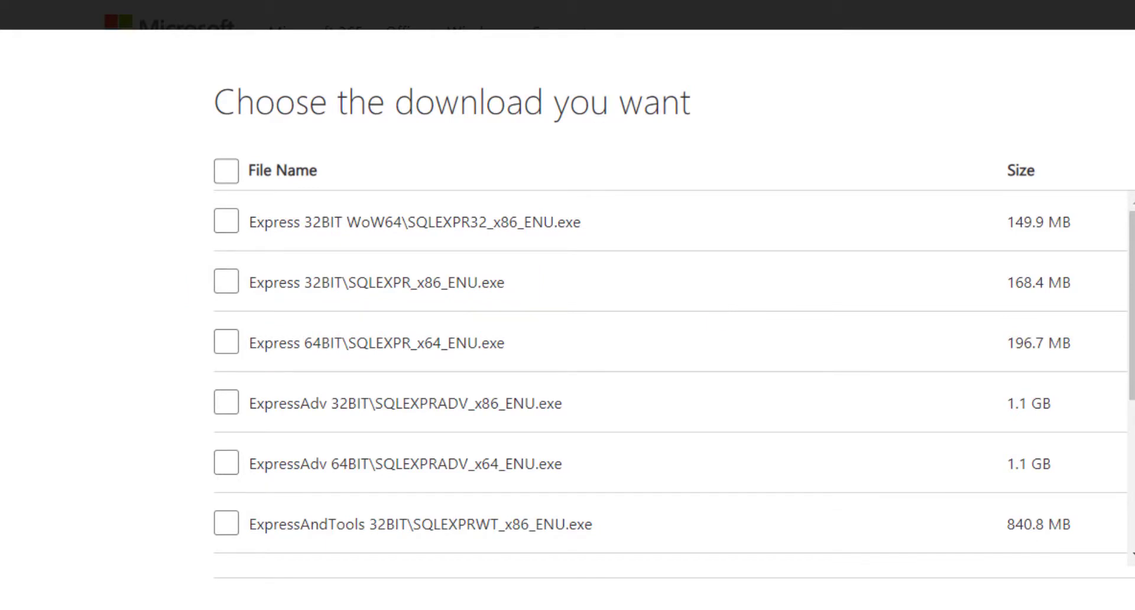
Select the MgmtStudio 64BIT and Express 64BIT (SQLEXPR_x64_ENU.exe) files and proceed to download them.
drag(1133, 235, 1133, 385)
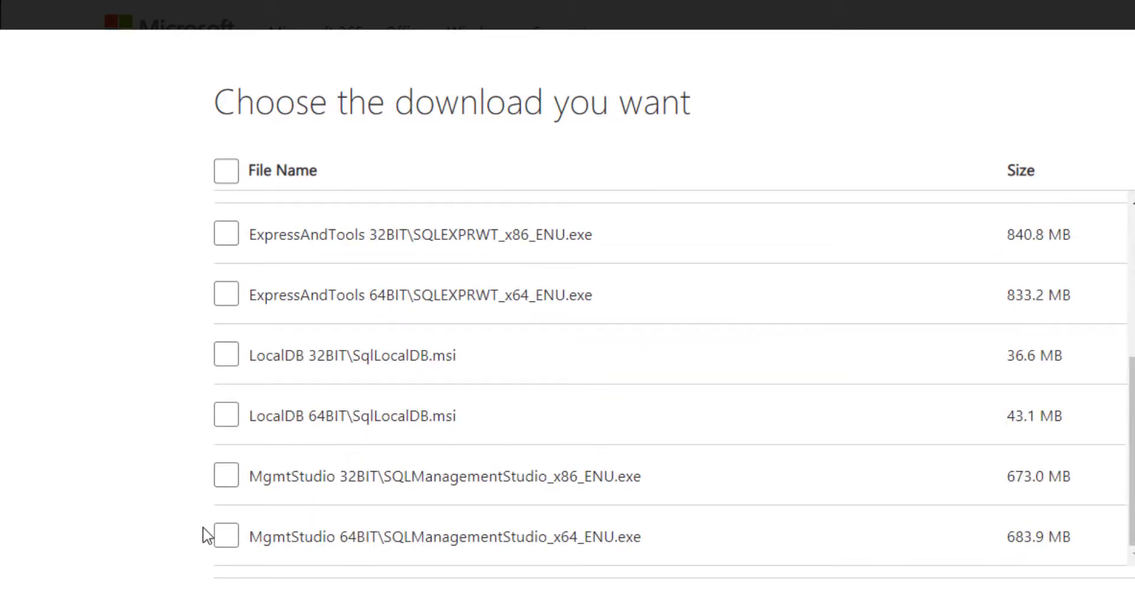
key(ctrl+shift+d)
mouse_move(203, 512)
mouse_down()
mouse_move(469, 554)
mouse_move(665, 544)
mouse_move(683, 558)
mouse_up()
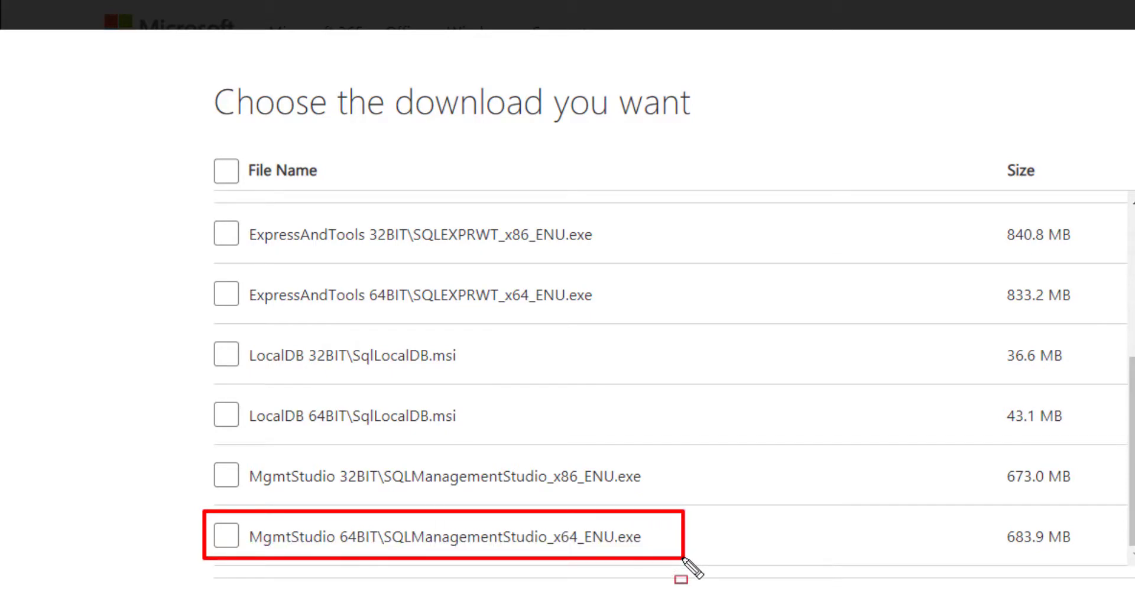
key(Escape)
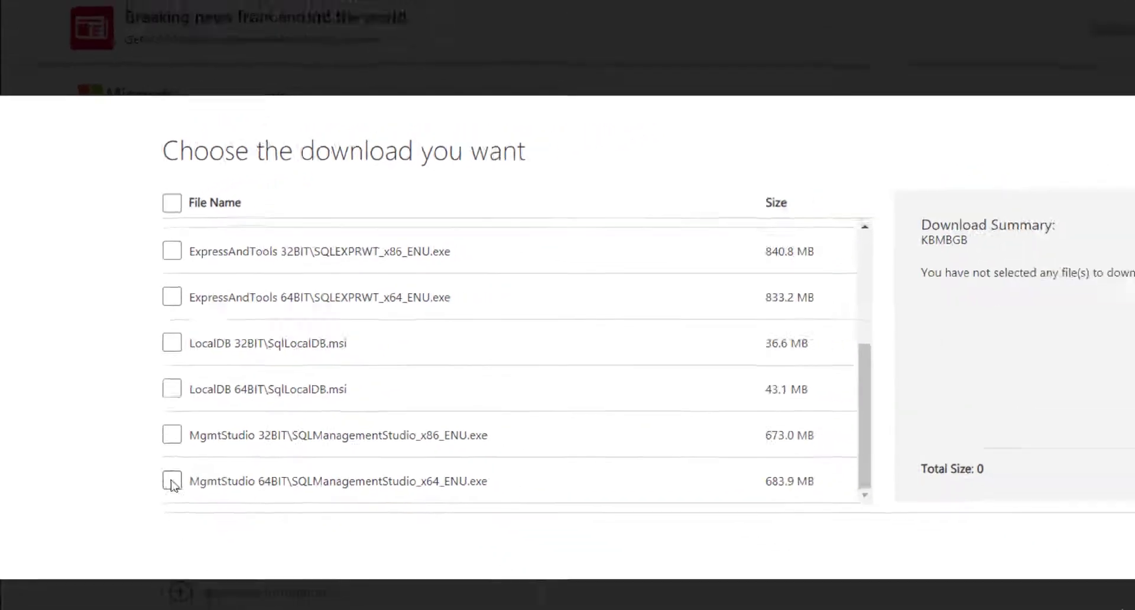
click(227, 535)
drag(1132, 426, 1131, 340)
scroll(272, 351, up, 2)
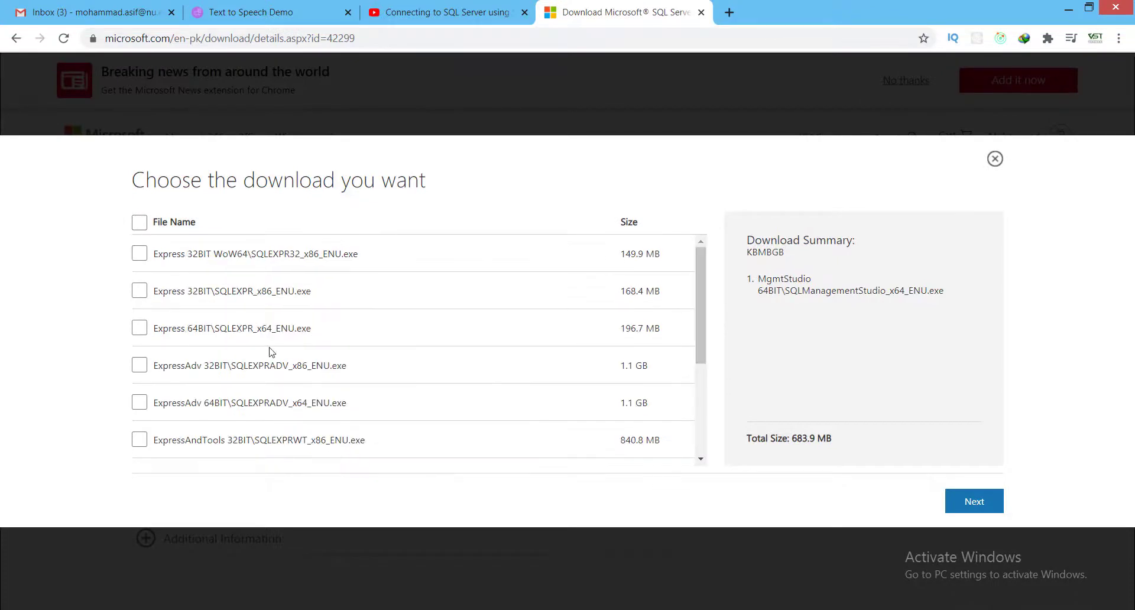
click(140, 329)
click(979, 501)
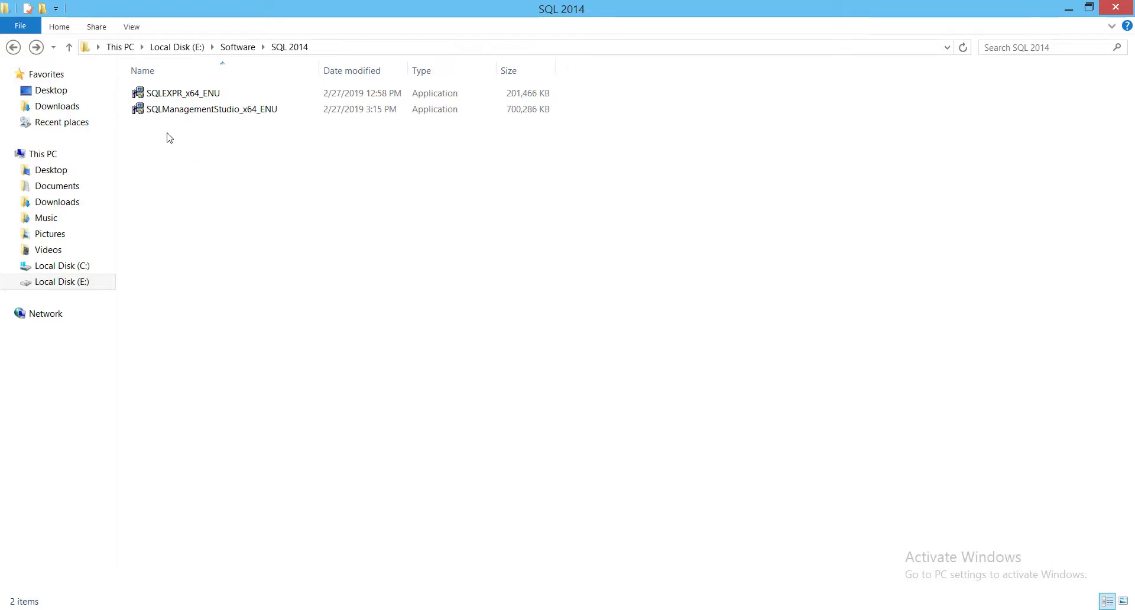
drag(169, 137, 210, 137)
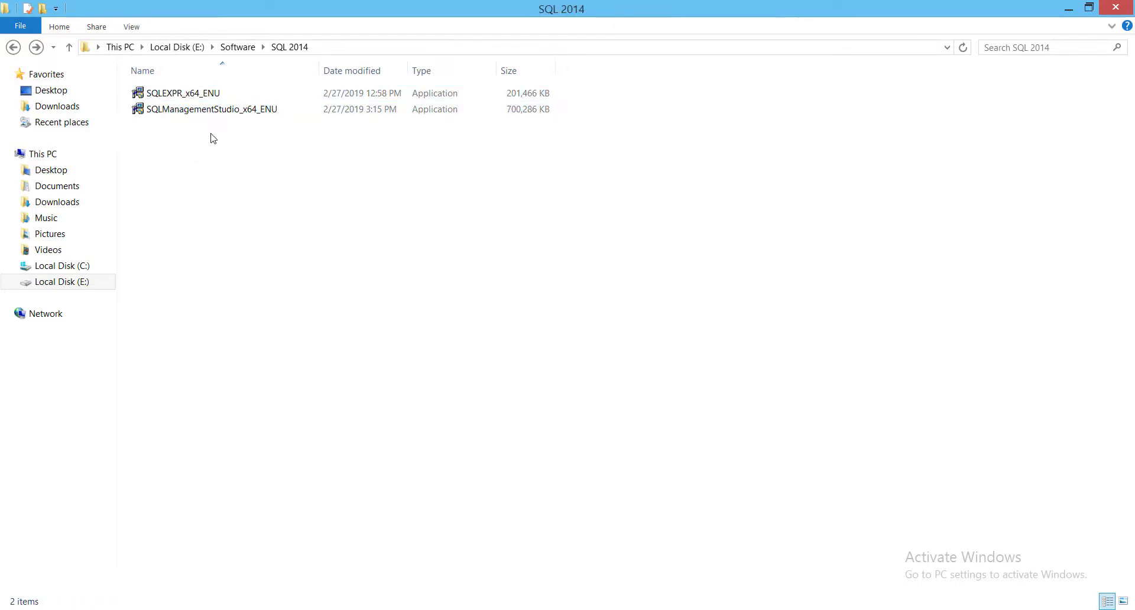
click(178, 97)
click(160, 114)
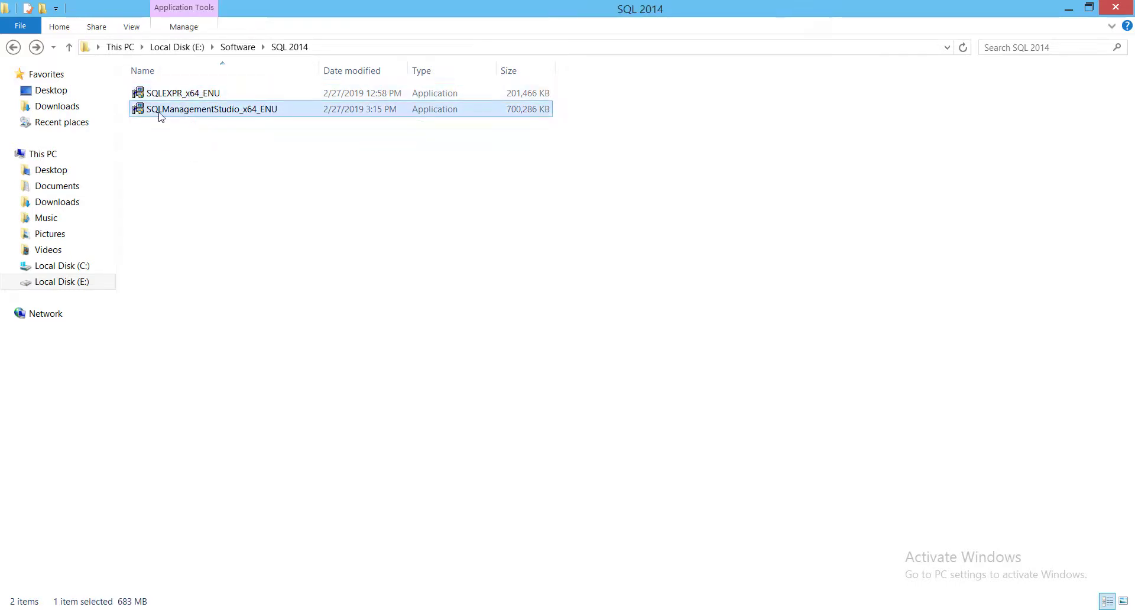
click(198, 97)
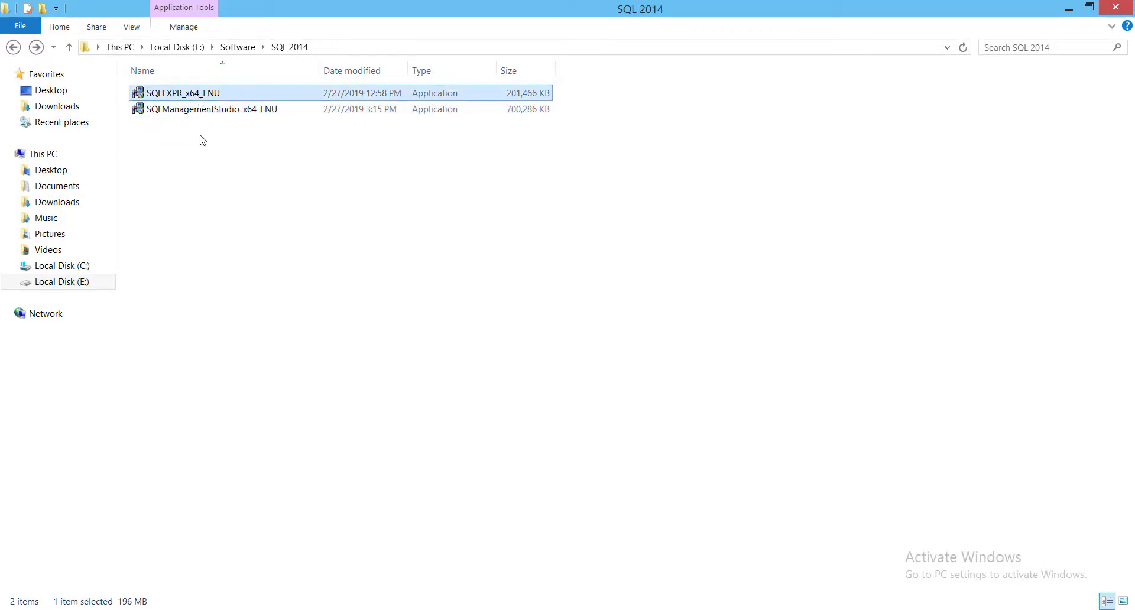
drag(199, 137, 212, 95)
click(217, 173)
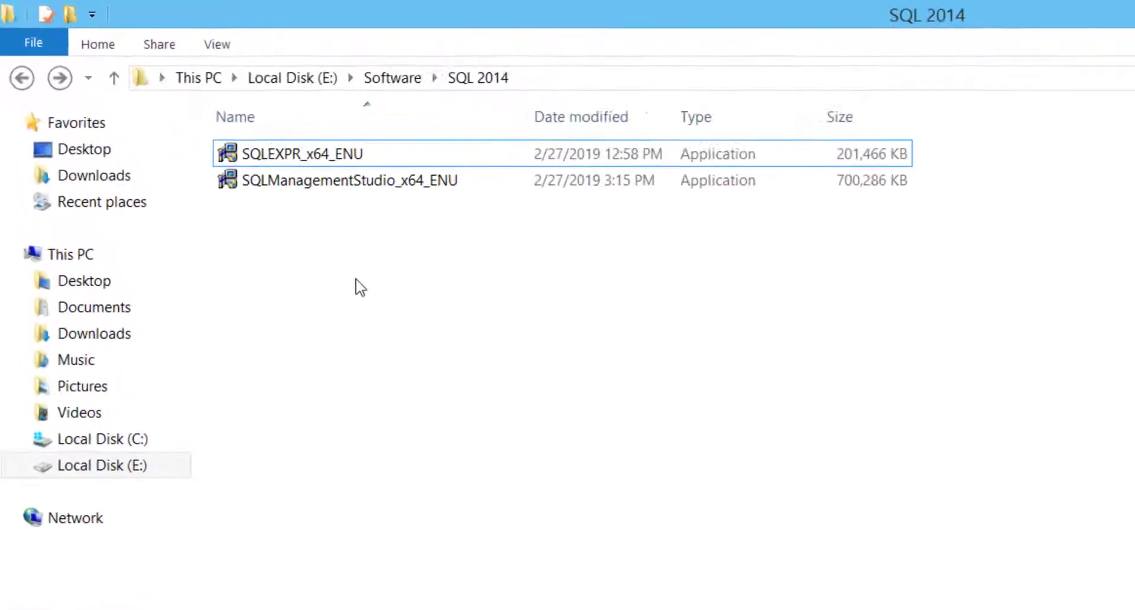
Launch the SQLEXPR_x64_ENU installer from the SQL 2014 folder and extract its files to the suggested directory.
click(312, 172)
right_click(311, 171)
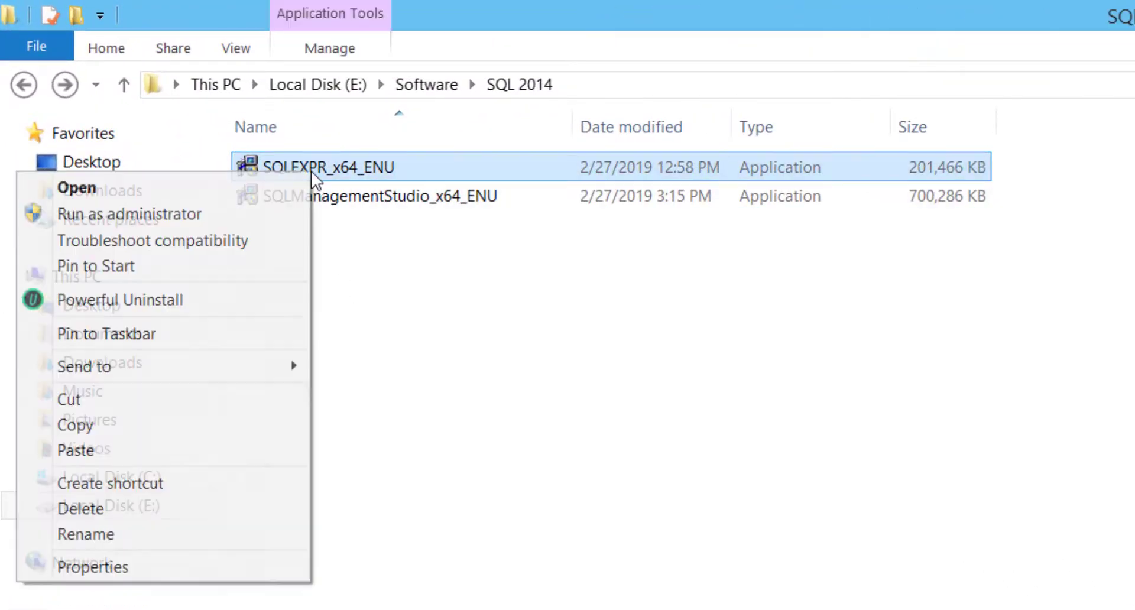
click(285, 177)
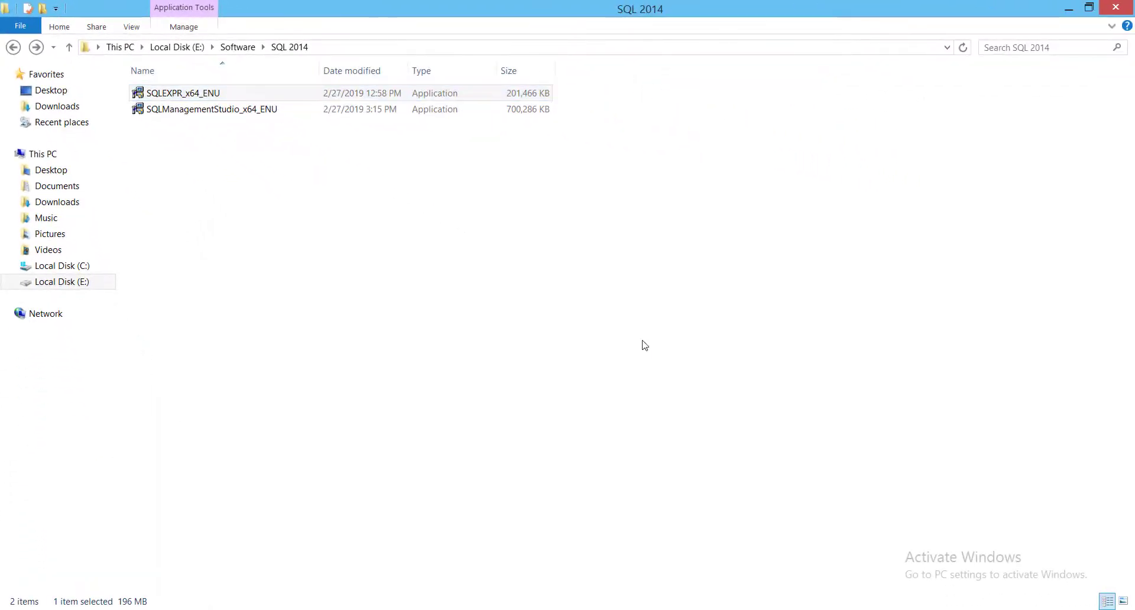
click(507, 340)
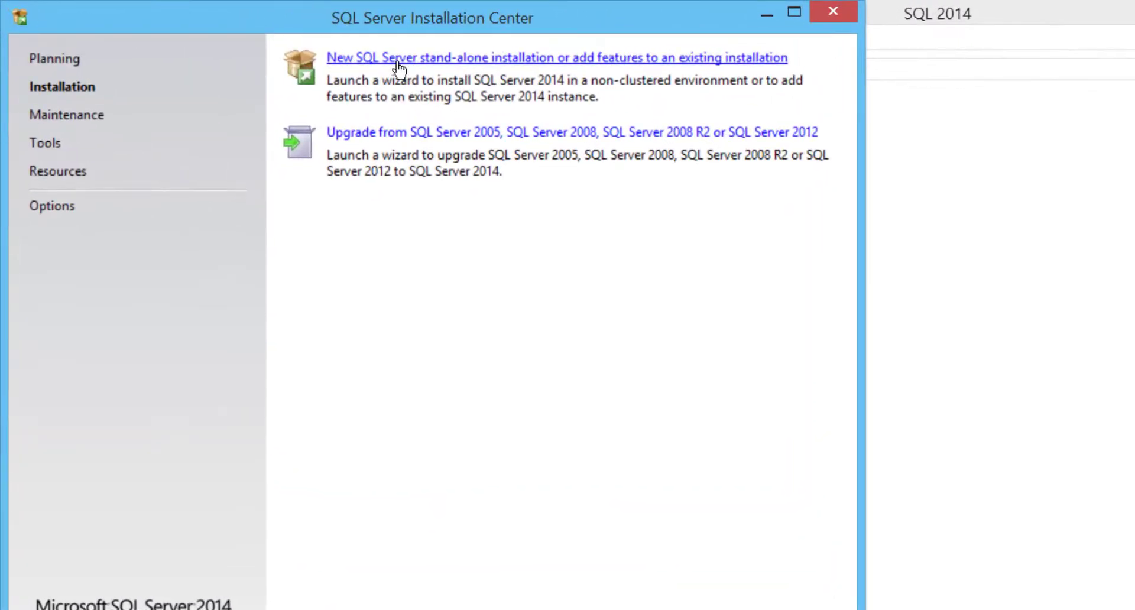
Start a new SQL Server stand-alone installation and accept the license terms.
click(538, 60)
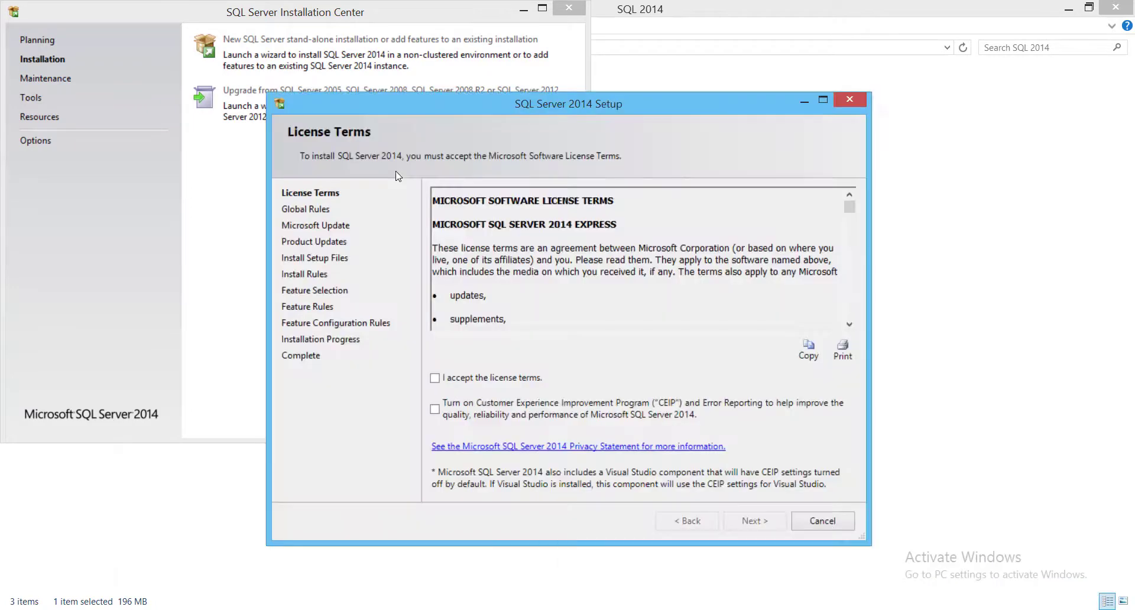
click(473, 381)
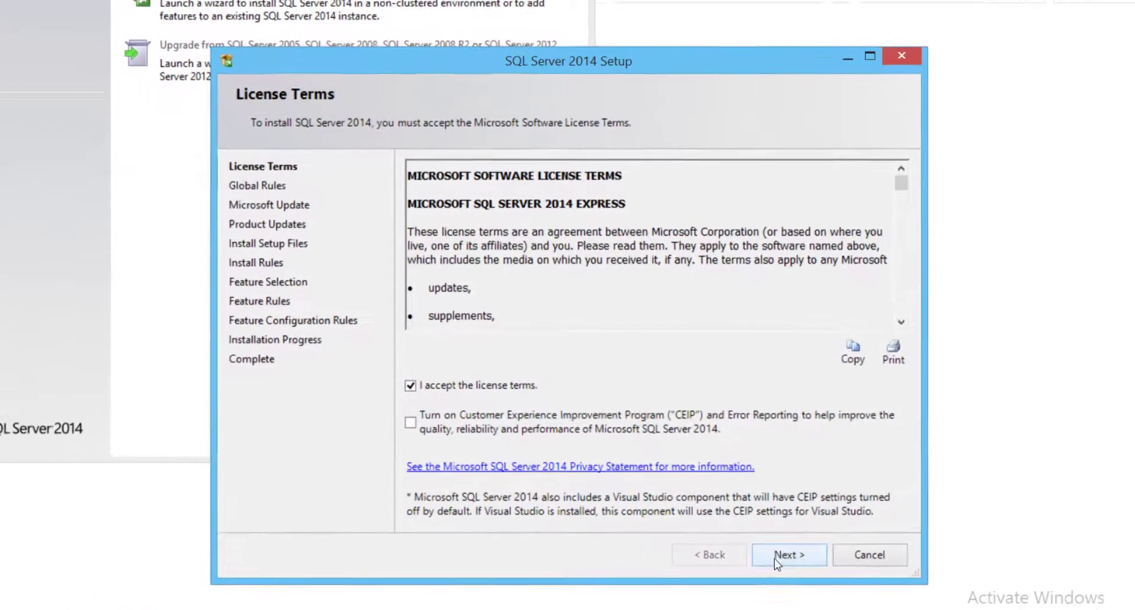
click(789, 562)
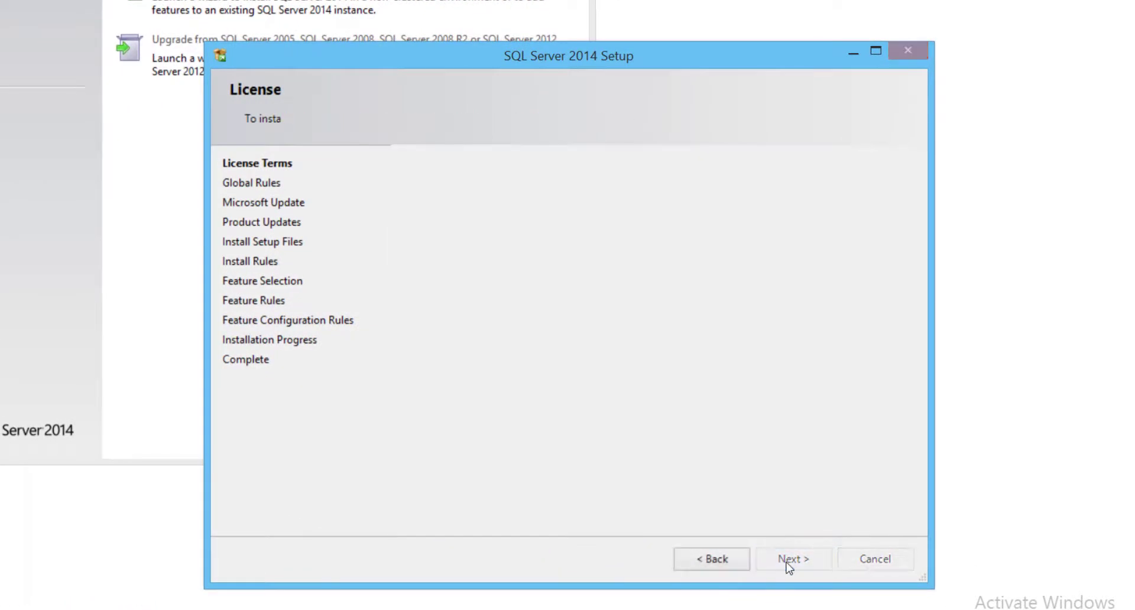
Continue setup past the global rules and product updates, and accept the default feature selection.
click(449, 225)
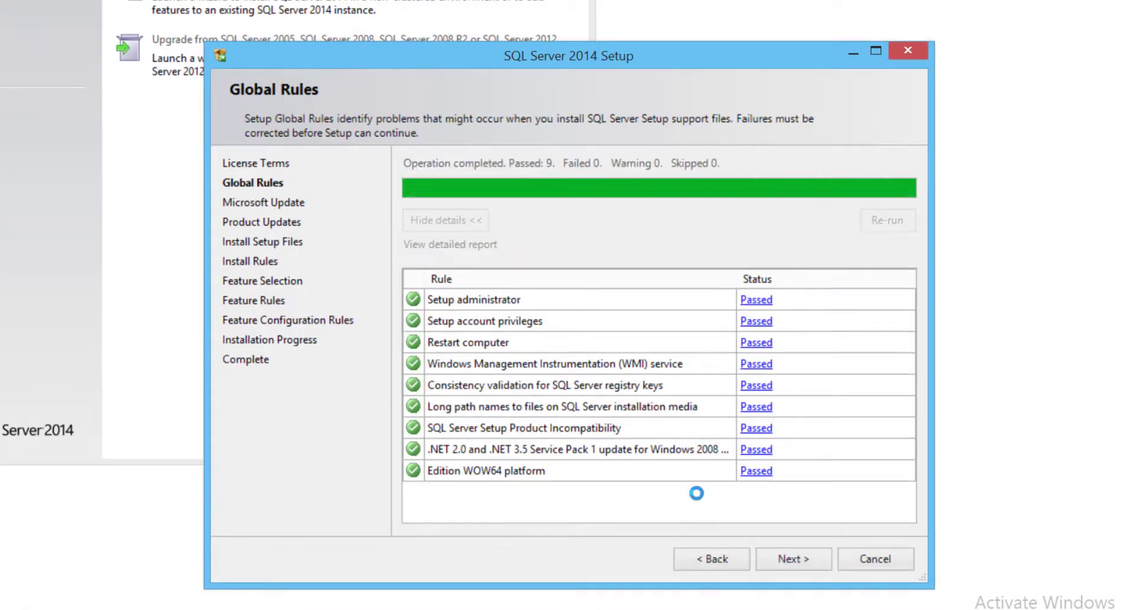
click(793, 559)
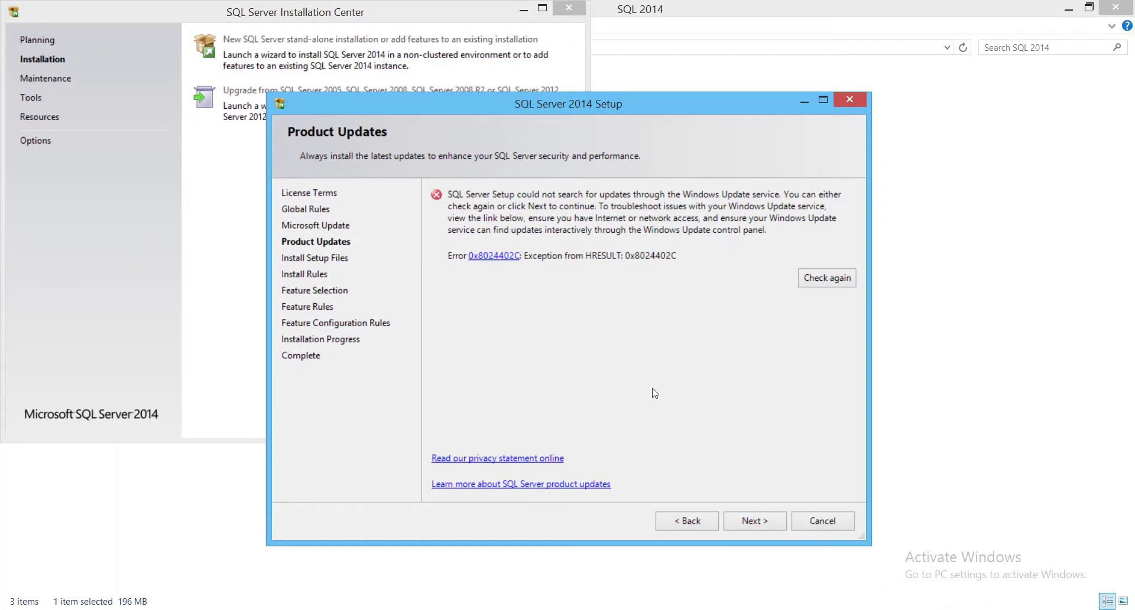
click(763, 522)
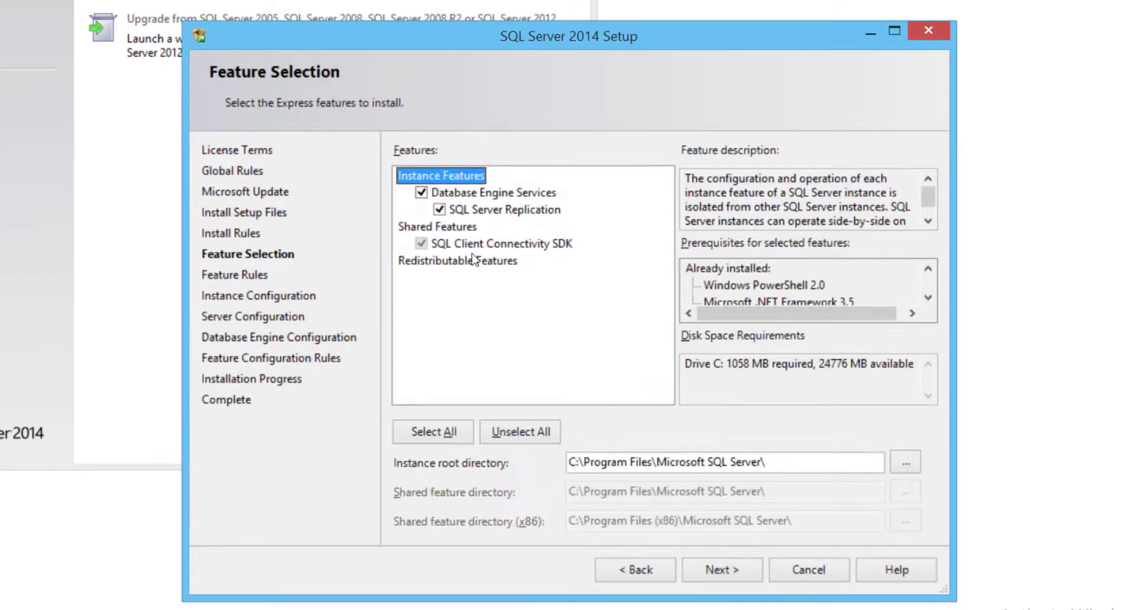
click(744, 574)
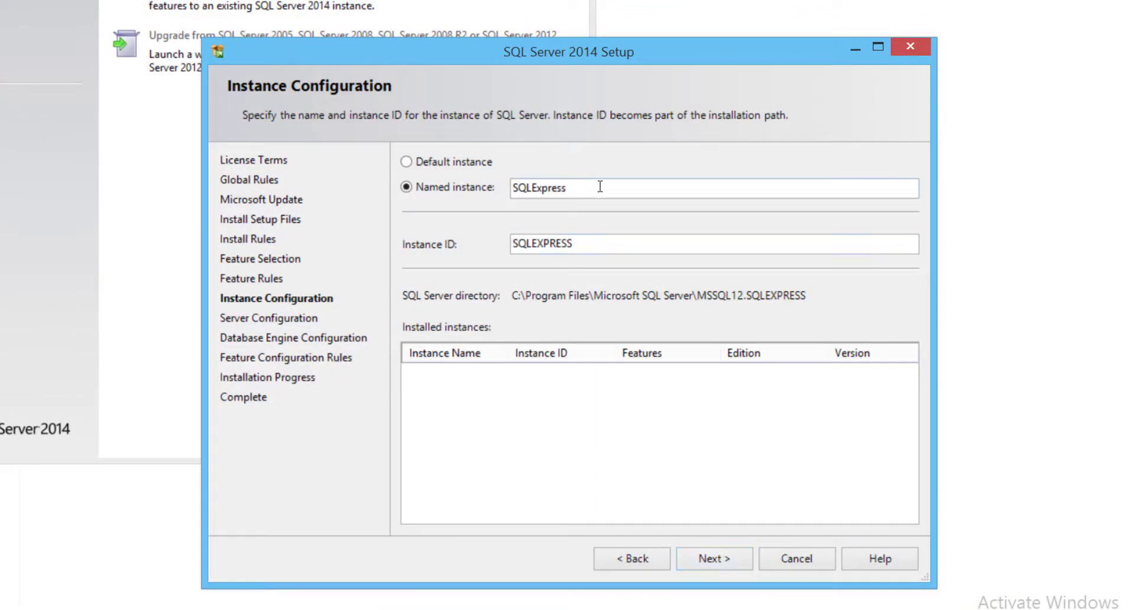
Set the named instance to SQL and continue with the matching instance ID.
double_click(657, 191)
text(SQL)
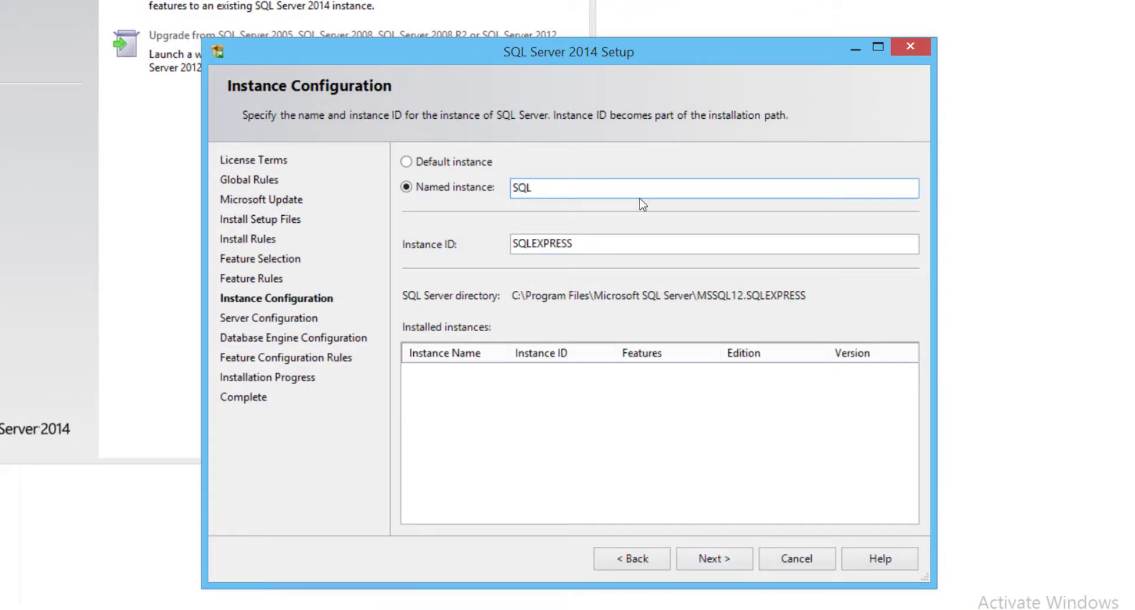
click(652, 246)
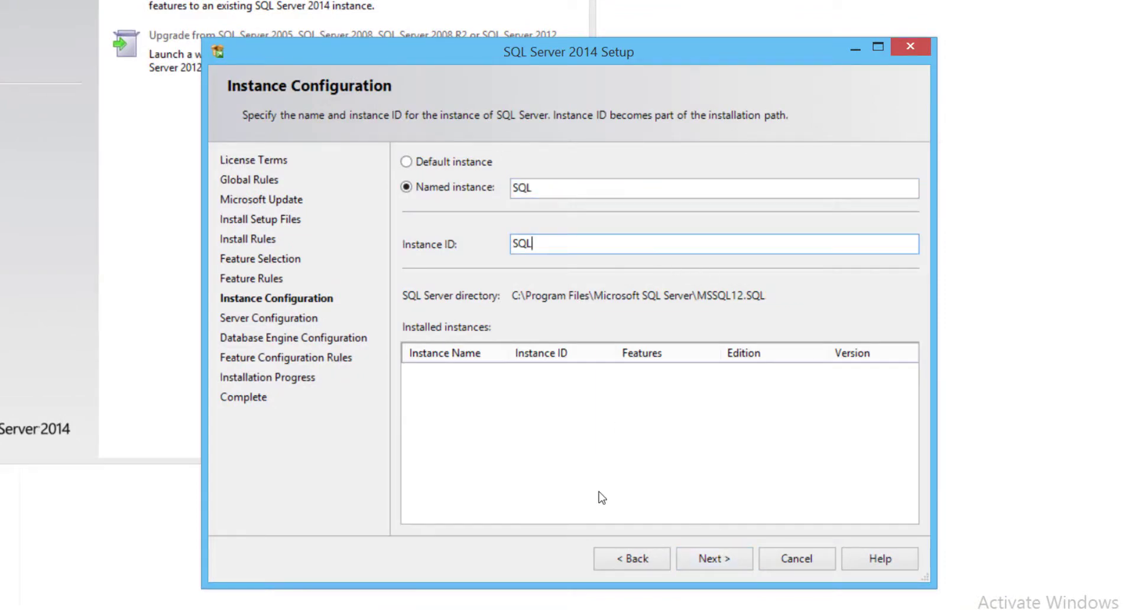
click(720, 559)
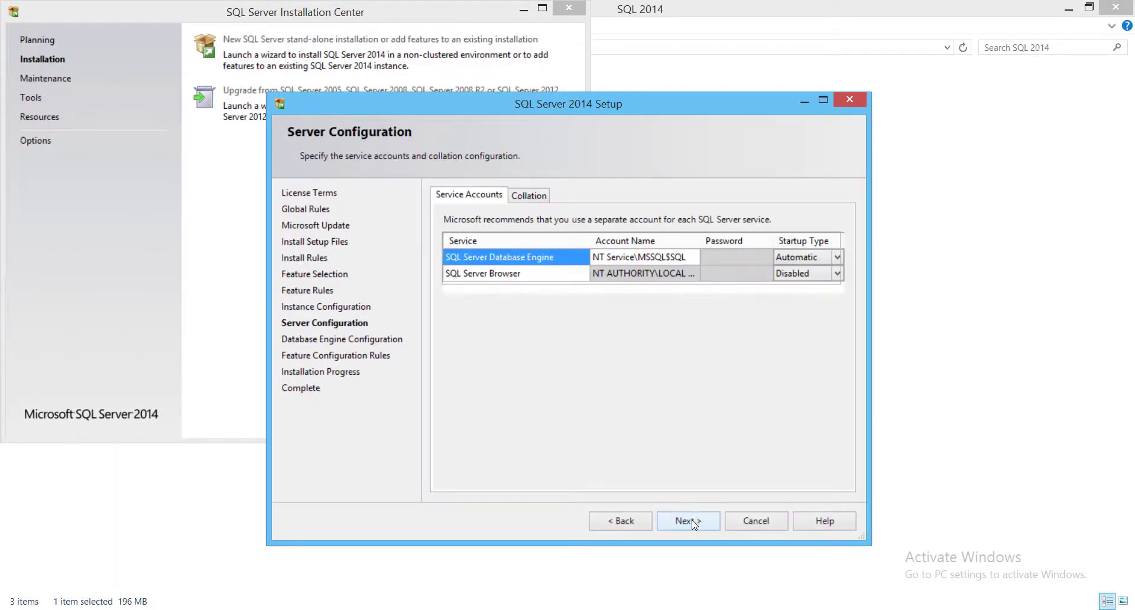
Keep the default service accounts and collation, and install the database engine with Windows authentication mode.
click(638, 258)
click(680, 258)
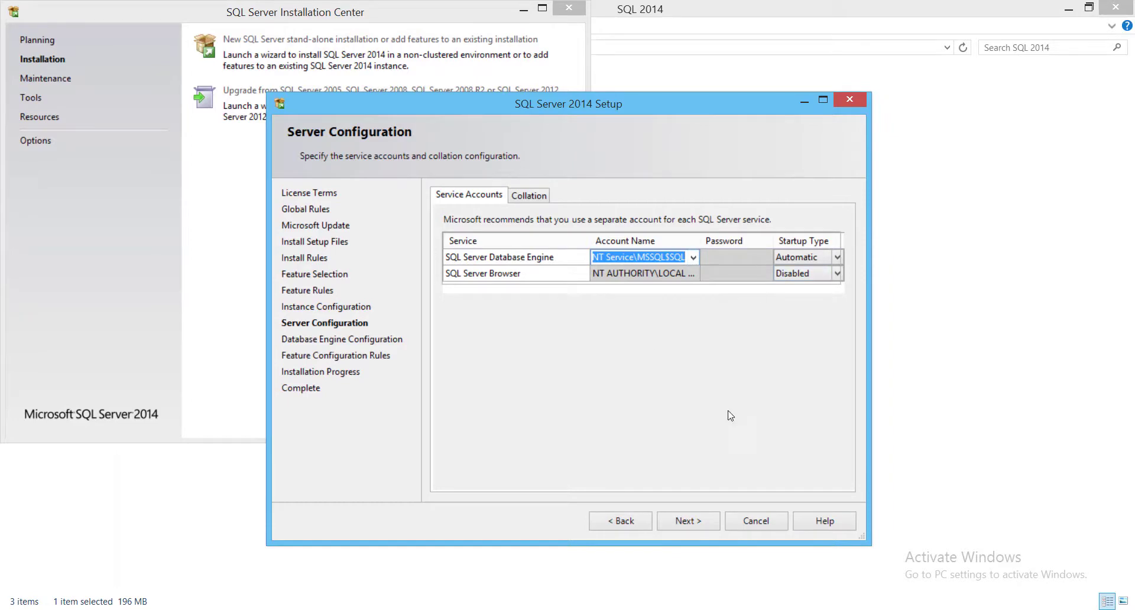
click(531, 196)
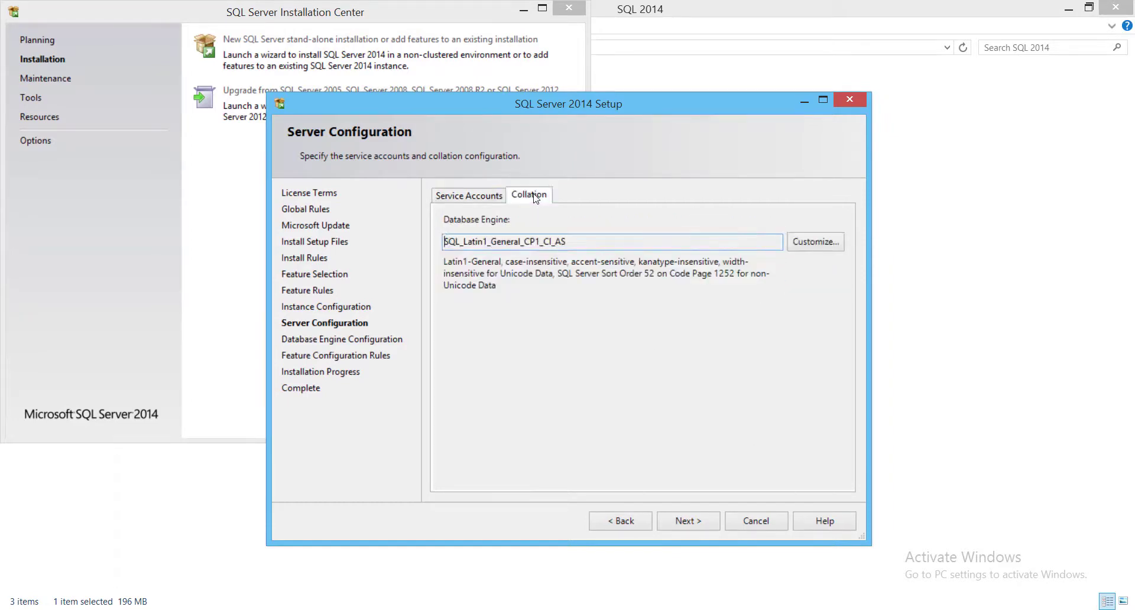
click(470, 193)
click(688, 521)
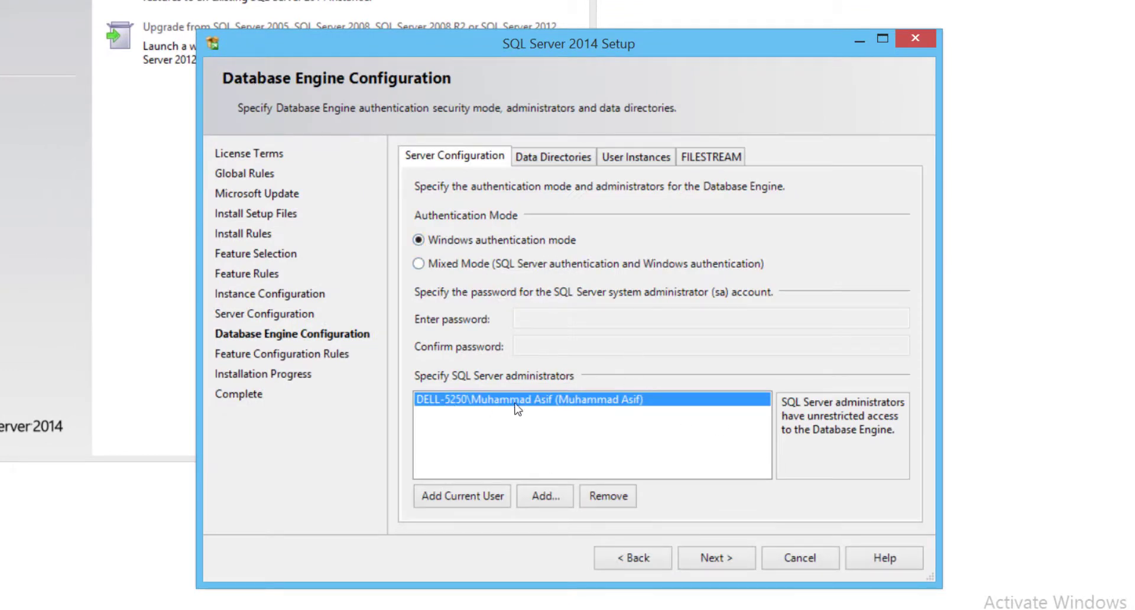
click(727, 562)
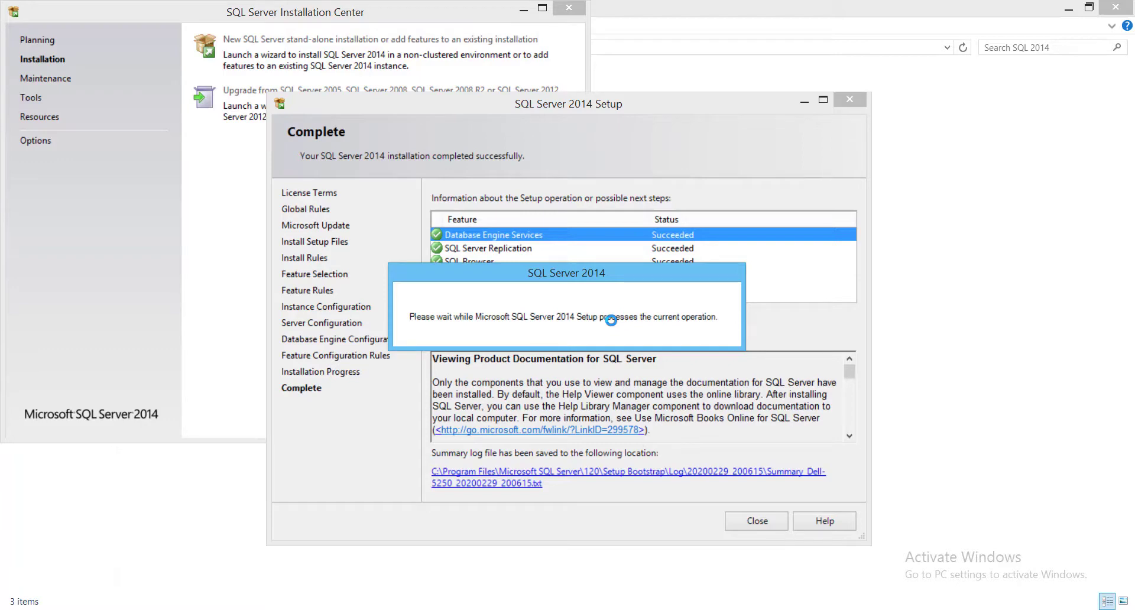
Check the installed features' status, and close both the setup wizard and the SQL Server Installation Center.
click(666, 247)
click(682, 275)
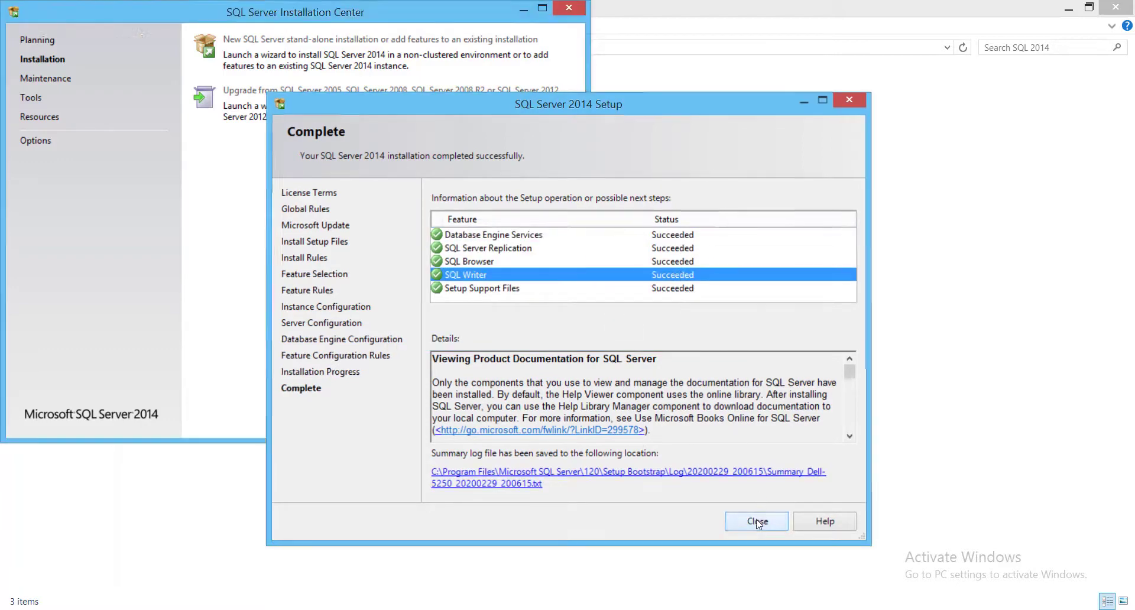
click(758, 521)
click(567, 9)
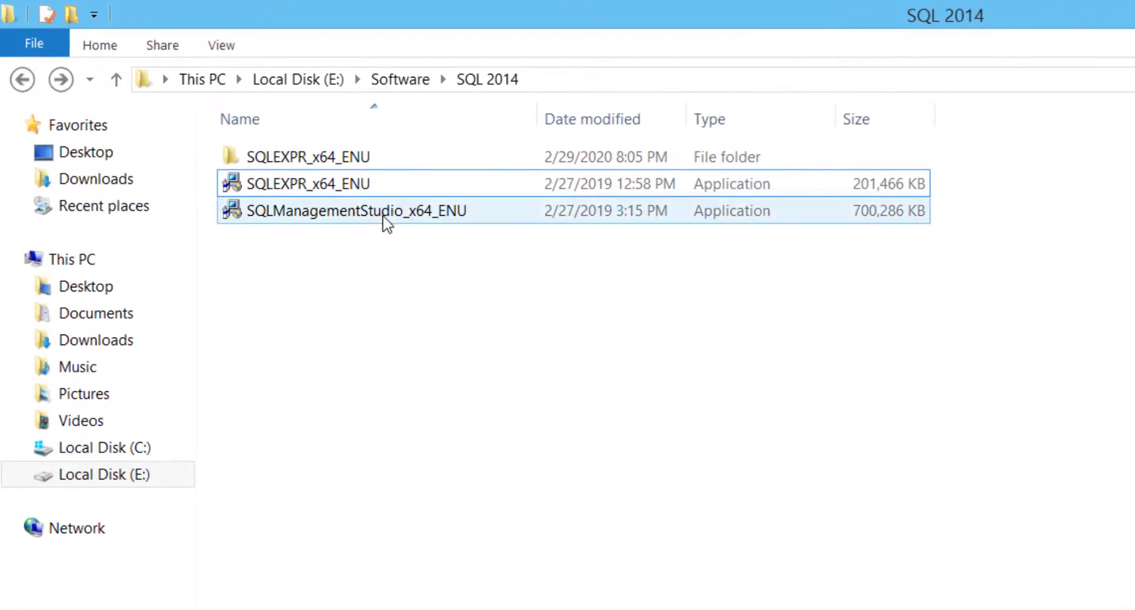
Launch the SQLManagementStudio_x64_ENU installer and extract its files to the suggested directory.
right_click(387, 223)
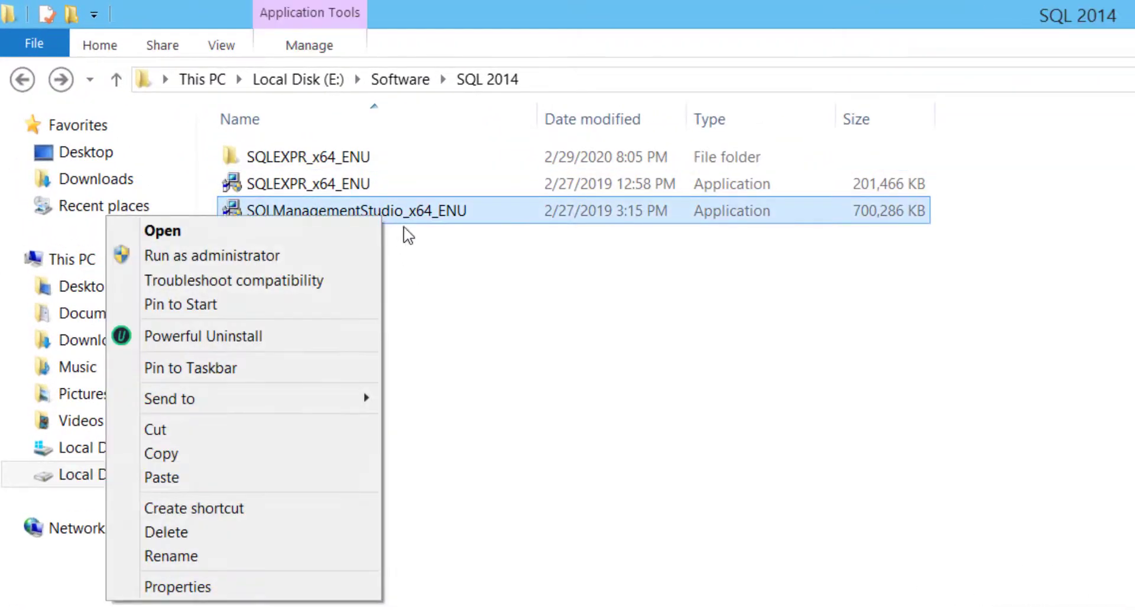
click(364, 231)
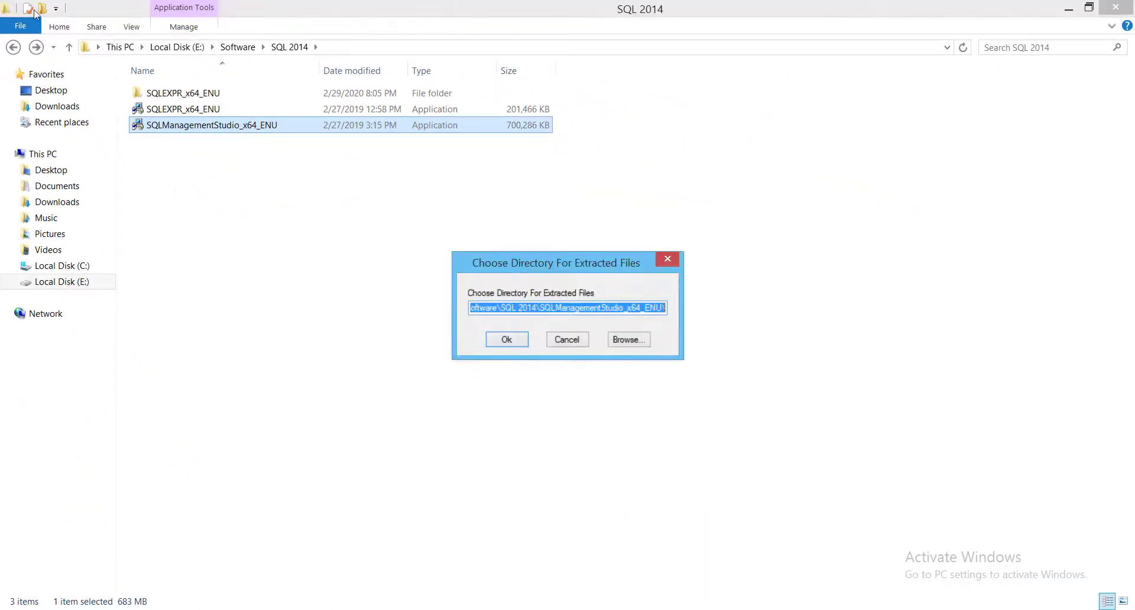
click(507, 340)
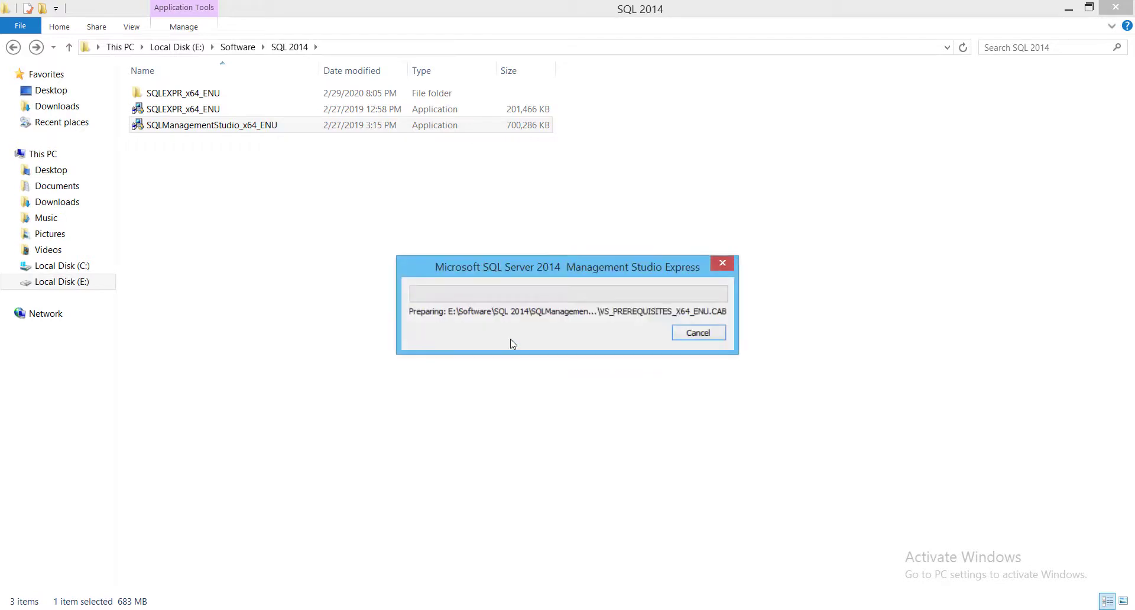
Delete the extracted SQLEXPR_x64_ENU folder from the SQL 2014 folder while the Management Studio files are being extracted.
click(190, 94)
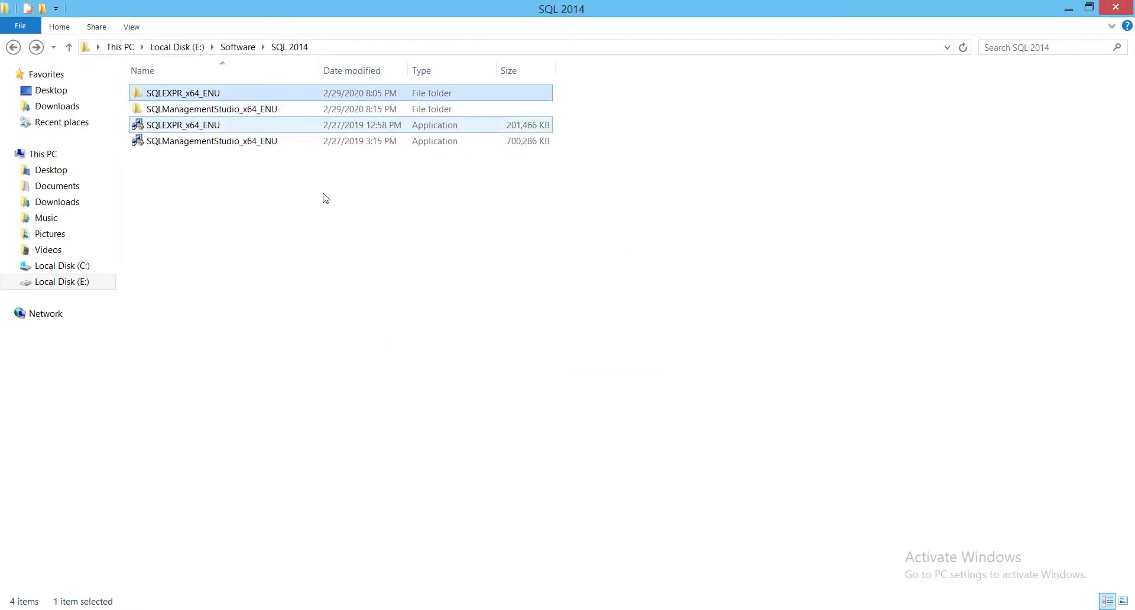
key(Delete)
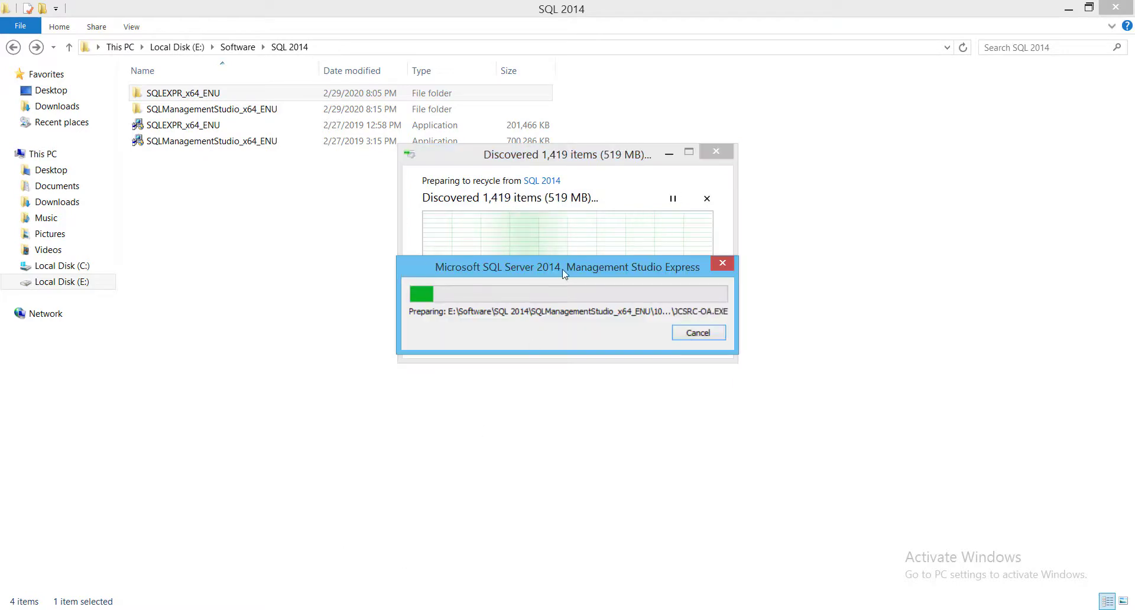
drag(559, 261, 526, 355)
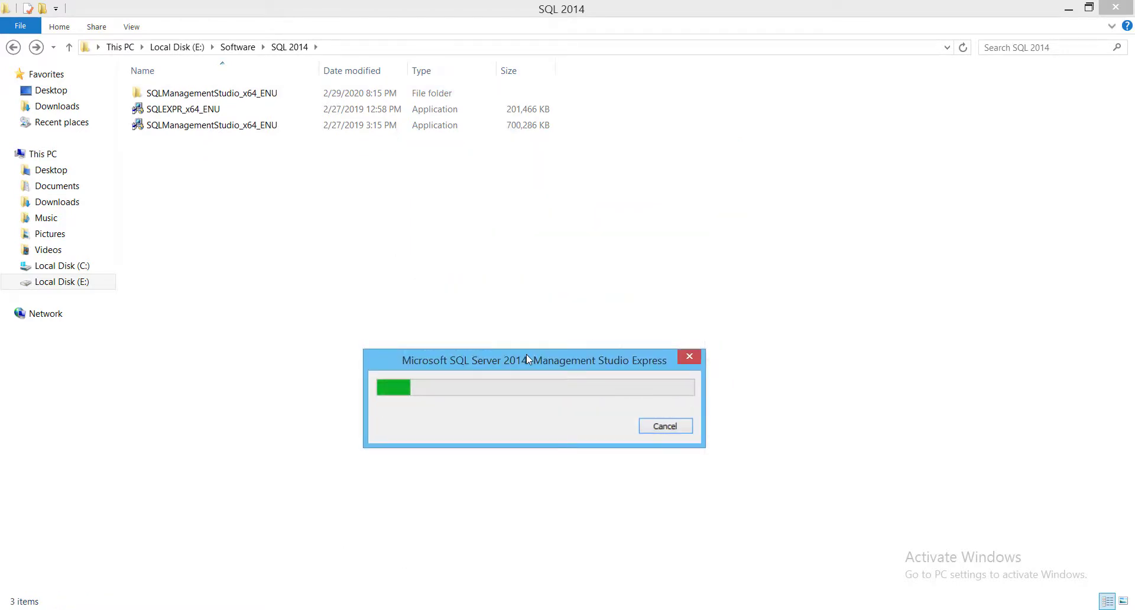
drag(513, 357, 480, 339)
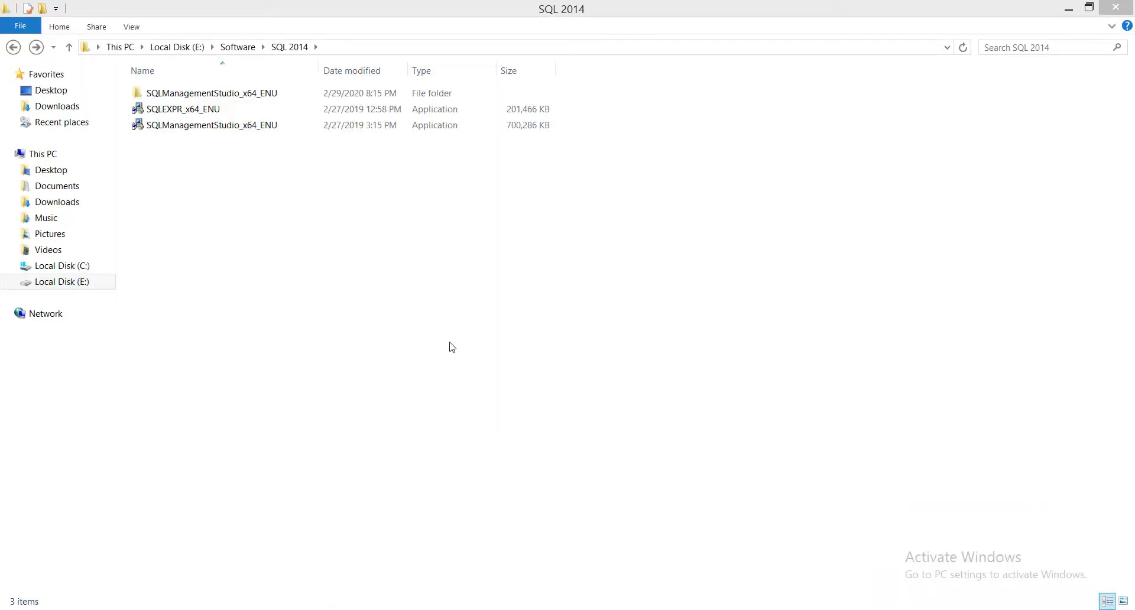
drag(478, 272, 441, 262)
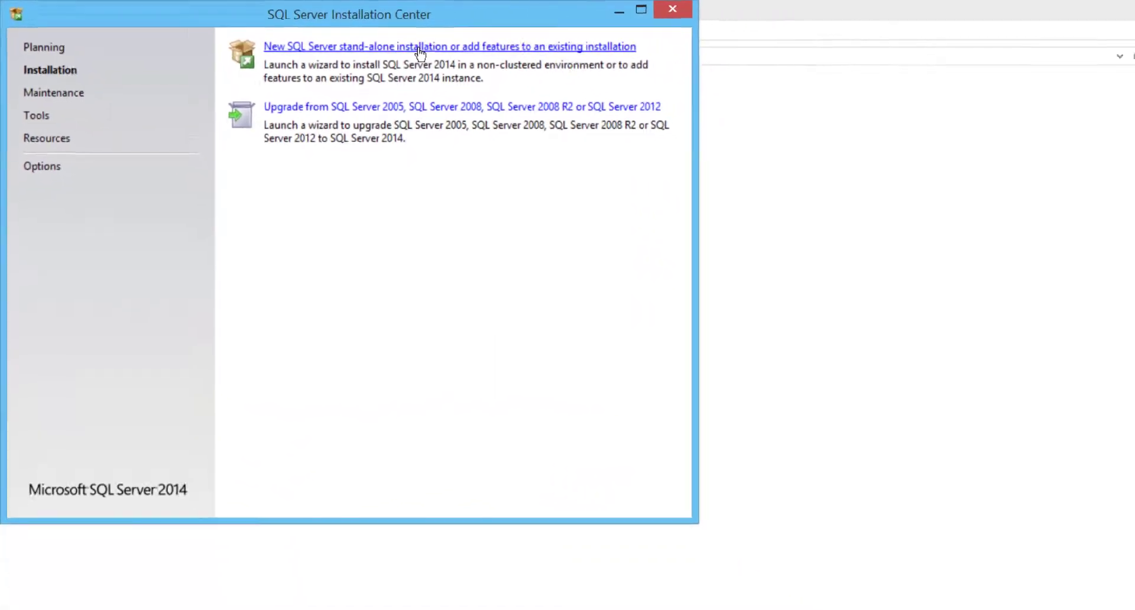
Start a new SQL Server stand-alone installation and continue past the update pages to the installation type.
click(419, 49)
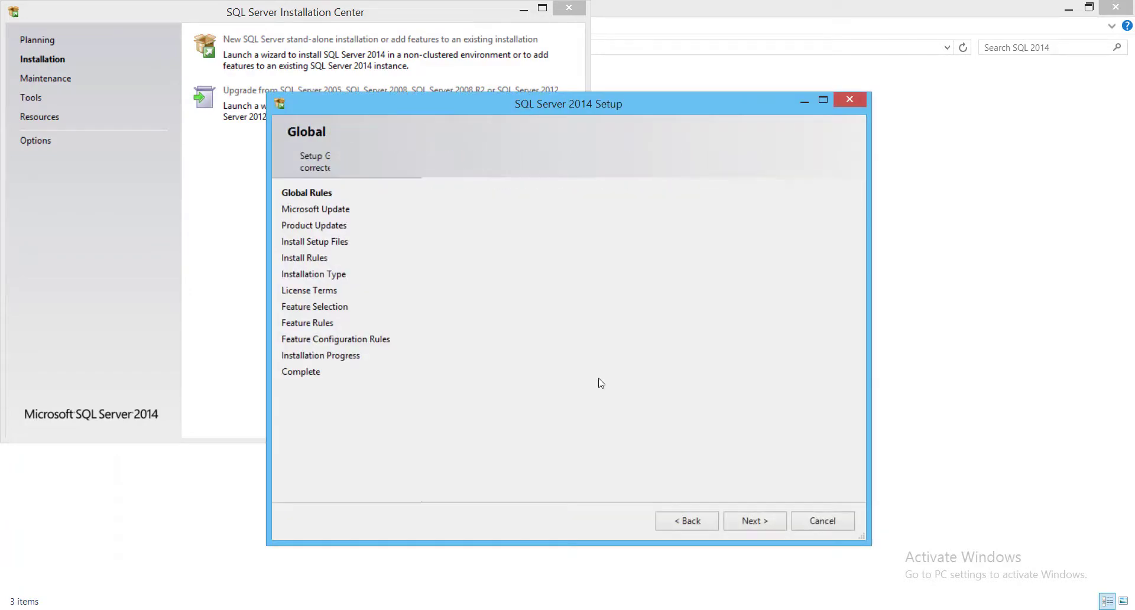
click(745, 521)
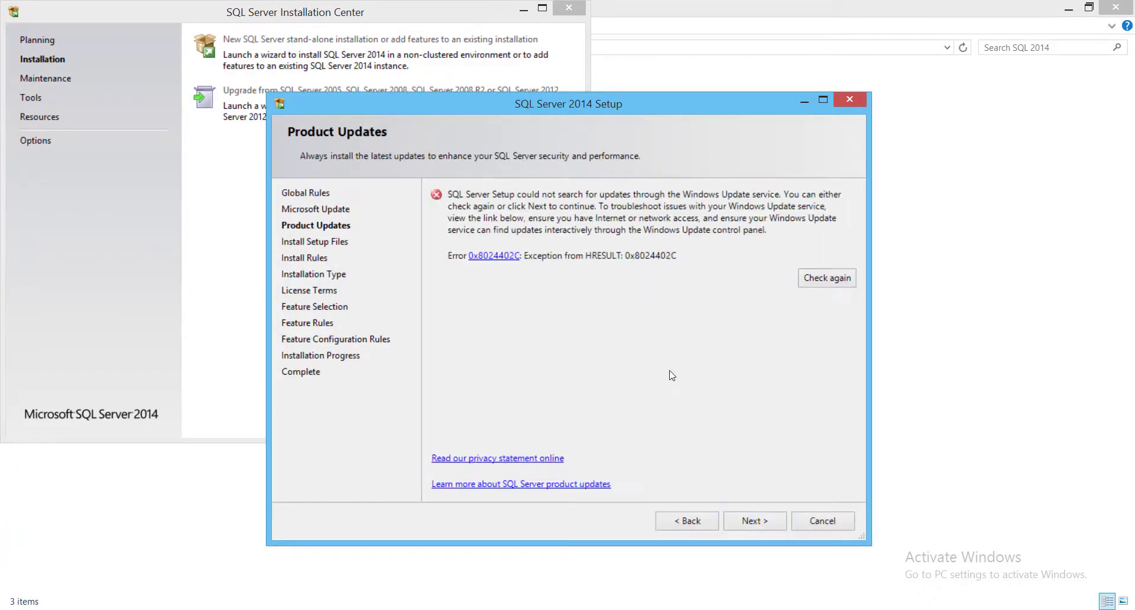
click(752, 524)
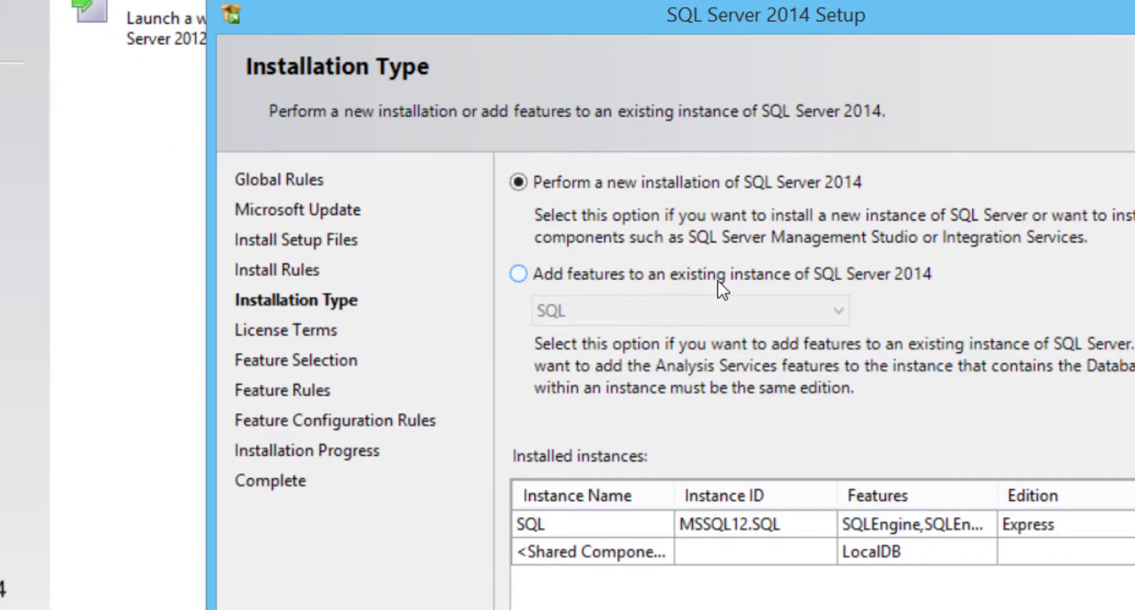
Choose to add features to the existing SQL instance, and install all available features including Management Tools - Complete.
click(803, 277)
click(602, 313)
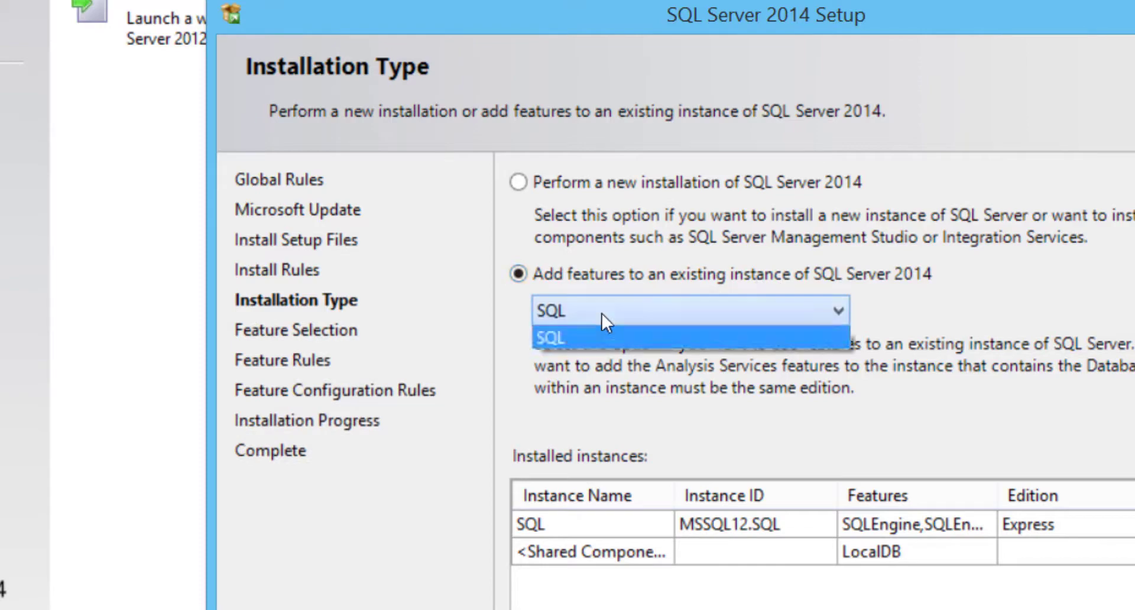
click(545, 311)
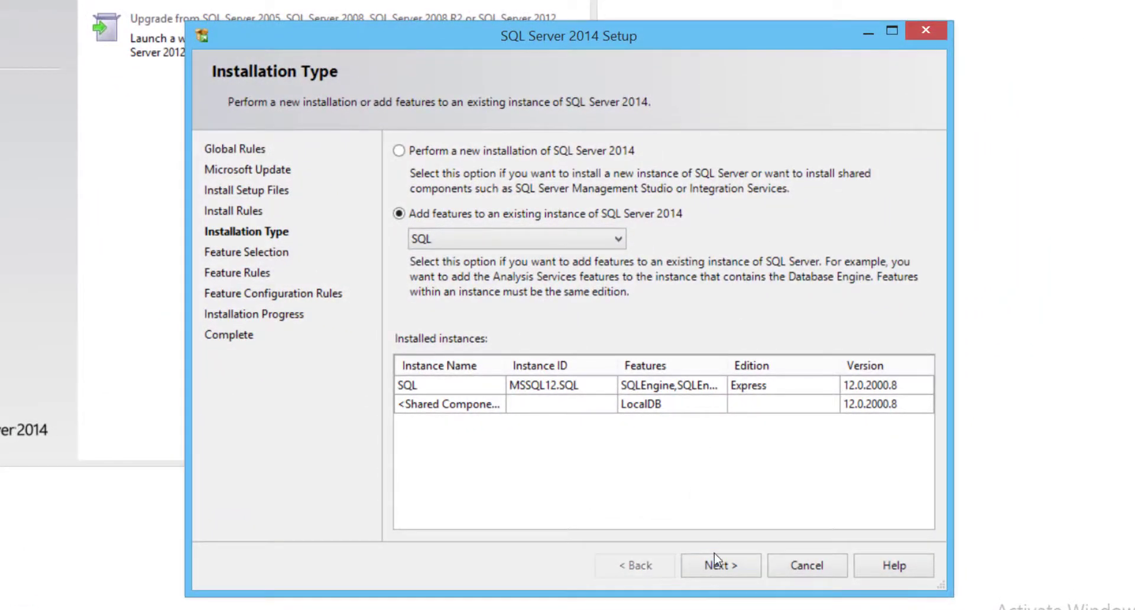
click(720, 564)
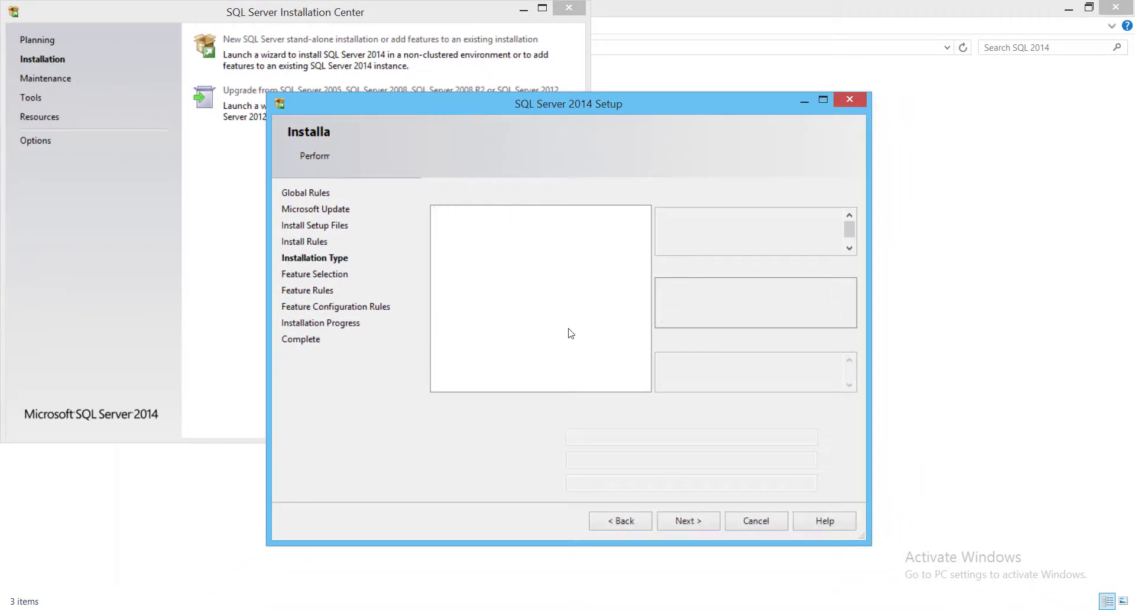
click(466, 413)
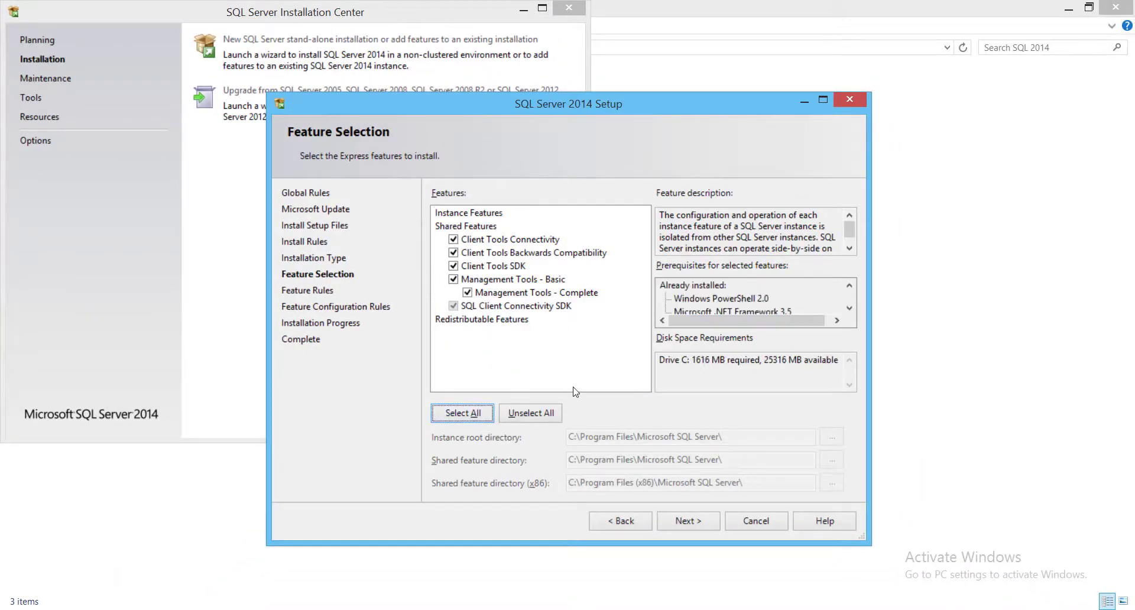
click(688, 521)
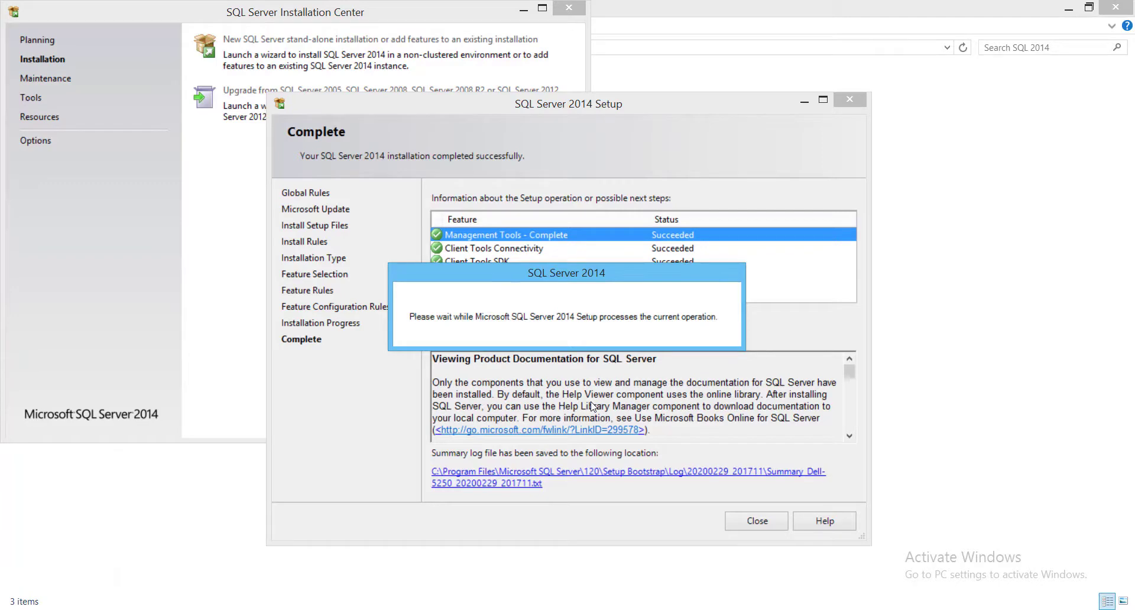
Close the setup wizard and Installation Center, and delete the extracted SQLManagementStudio_x64_ENU folder before closing its window.
click(749, 523)
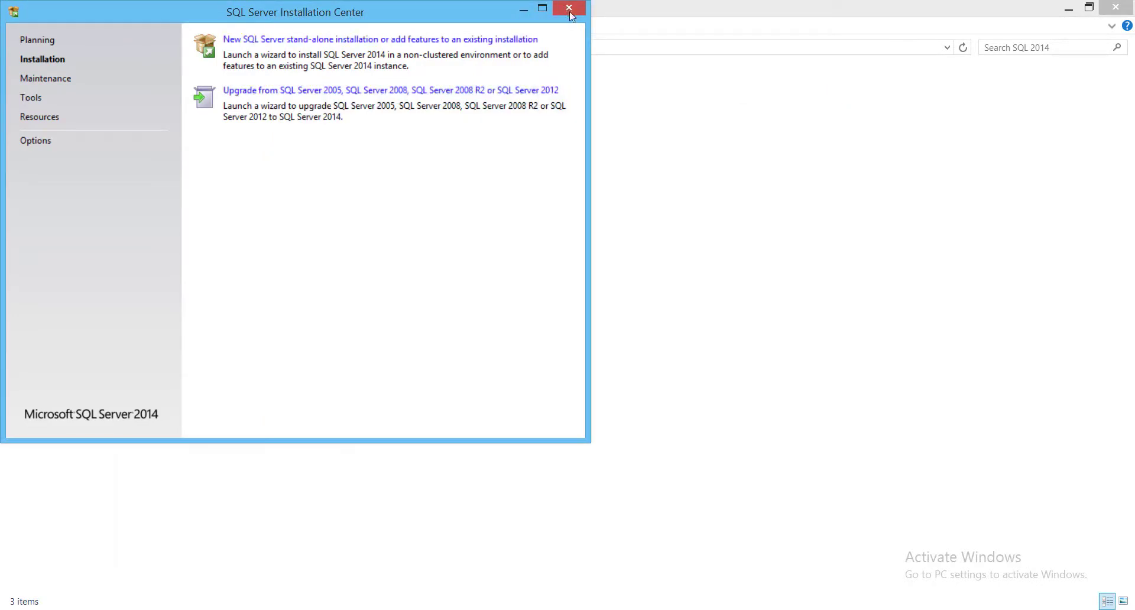
click(568, 9)
click(210, 98)
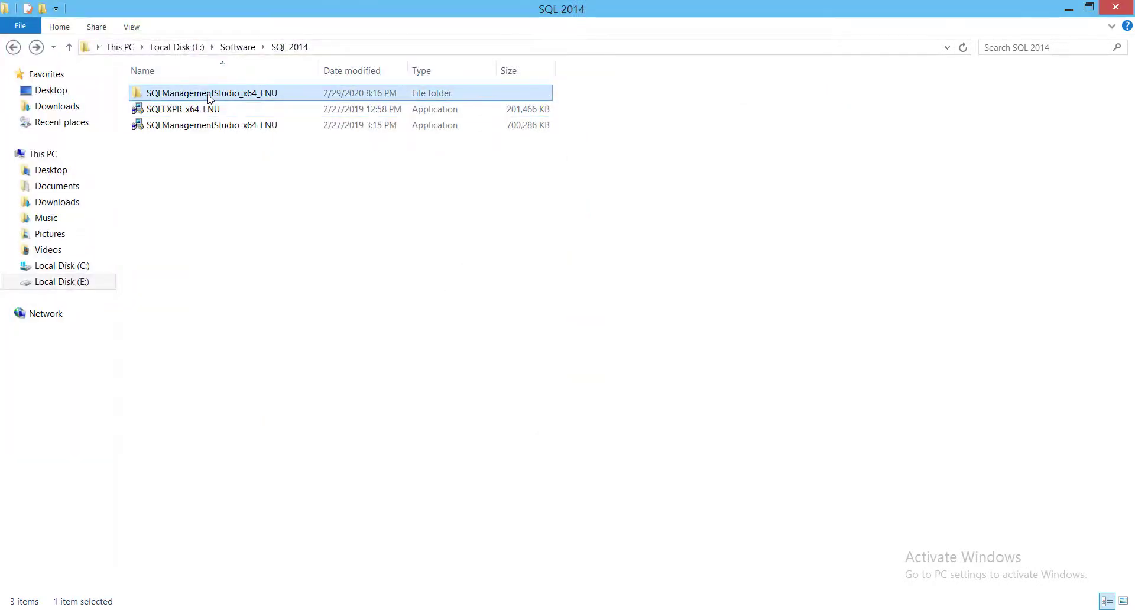
key(Delete)
click(1115, 7)
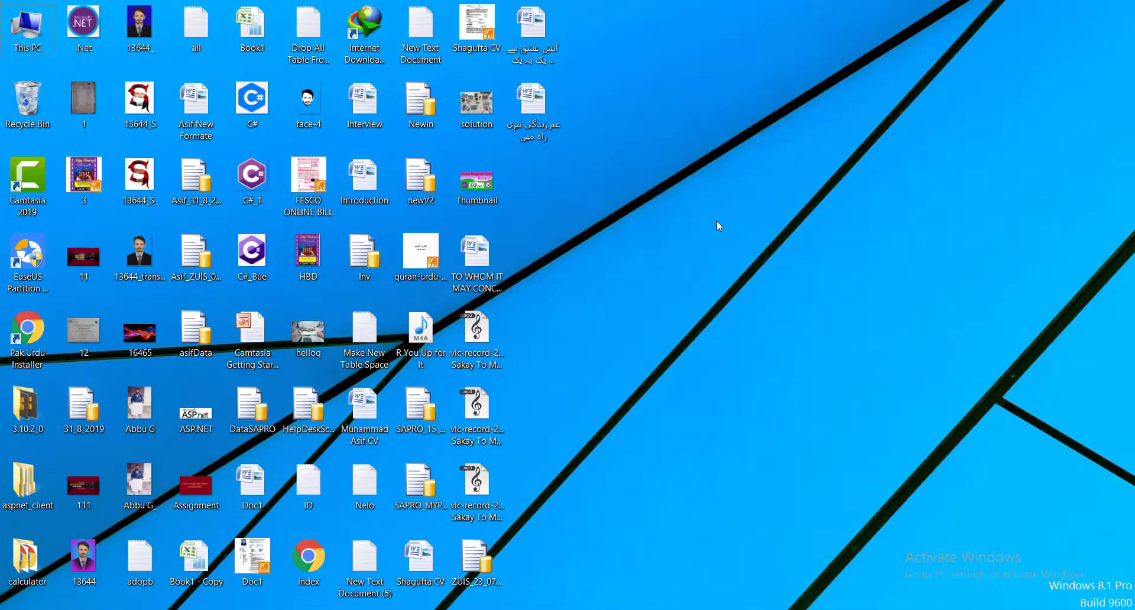
Search the installed apps for "sql m" and launch SQL Server 2014 Management Studio.
key(super)
text(sql m)
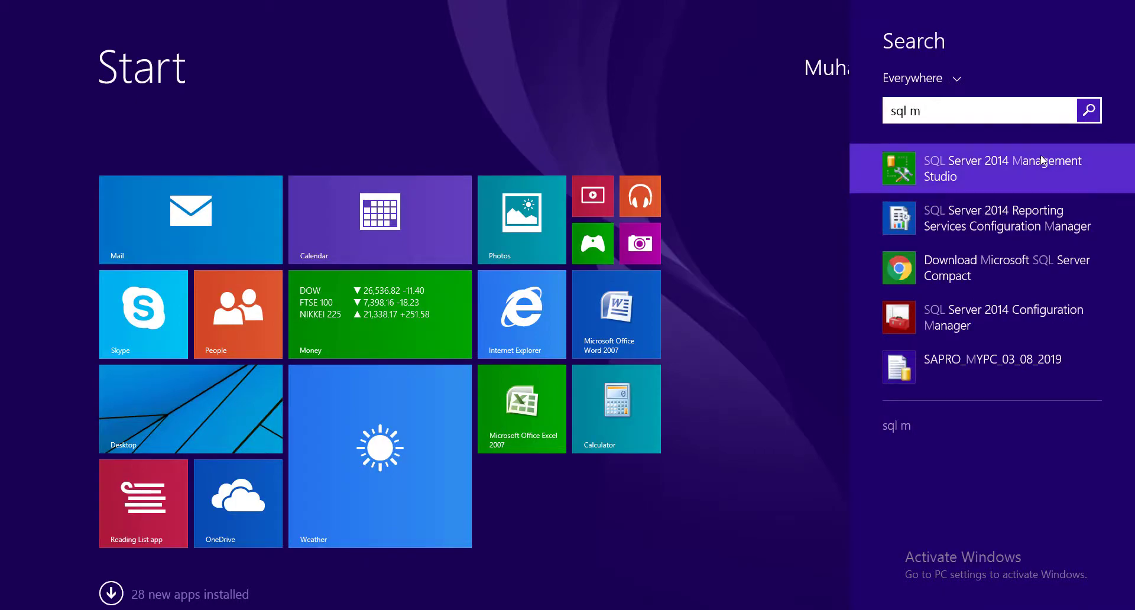
click(975, 166)
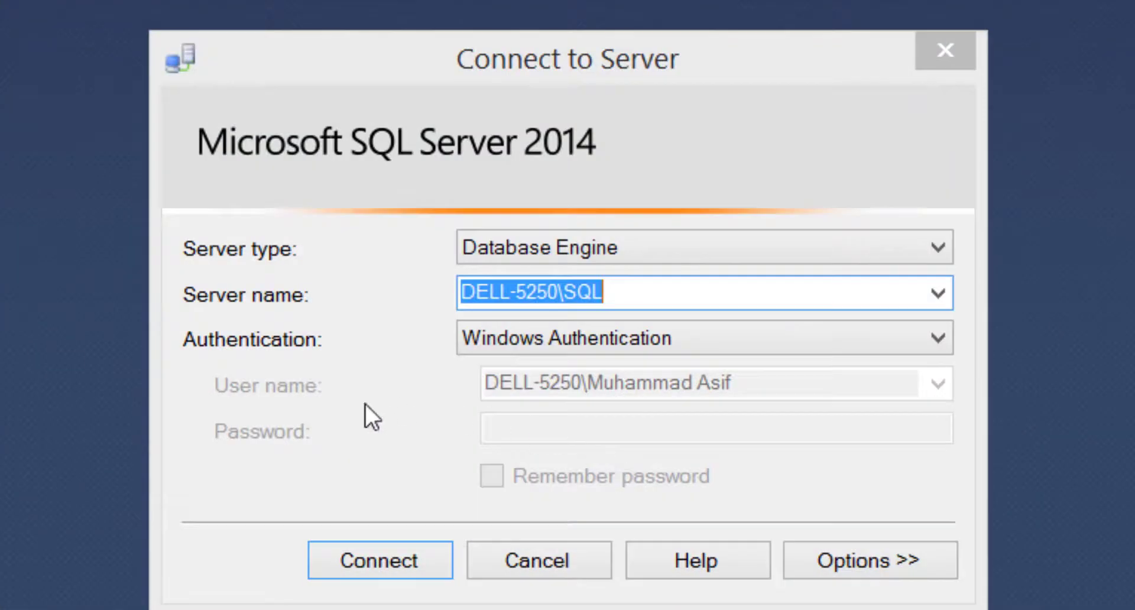
Connect to the Database Engine on server DELL-5250\SQL with Windows Authentication, and select its Databases node.
click(669, 295)
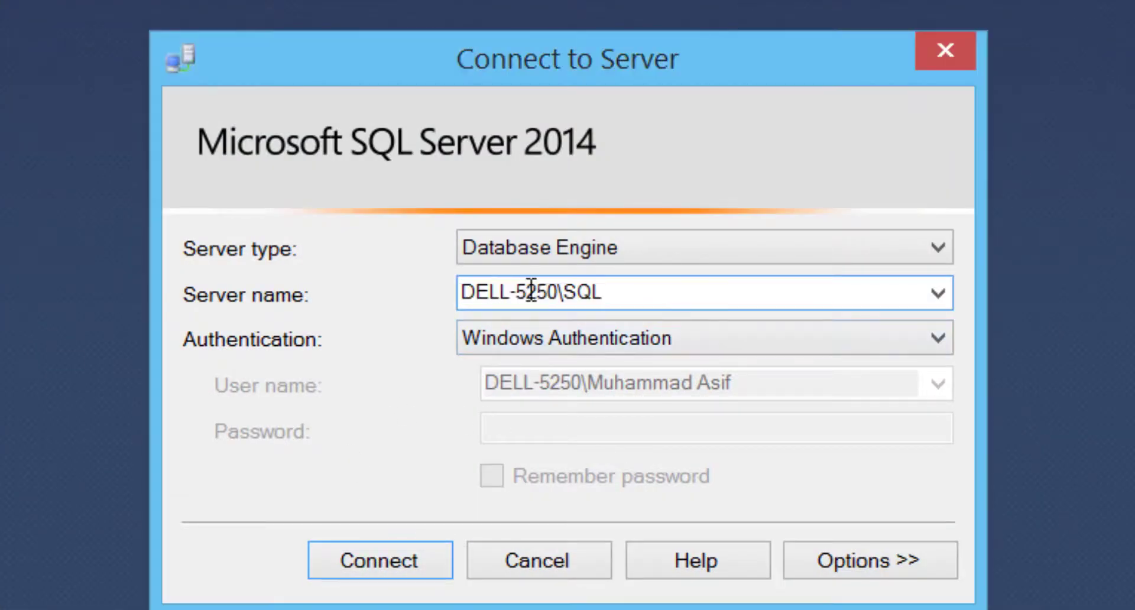
drag(559, 291, 398, 286)
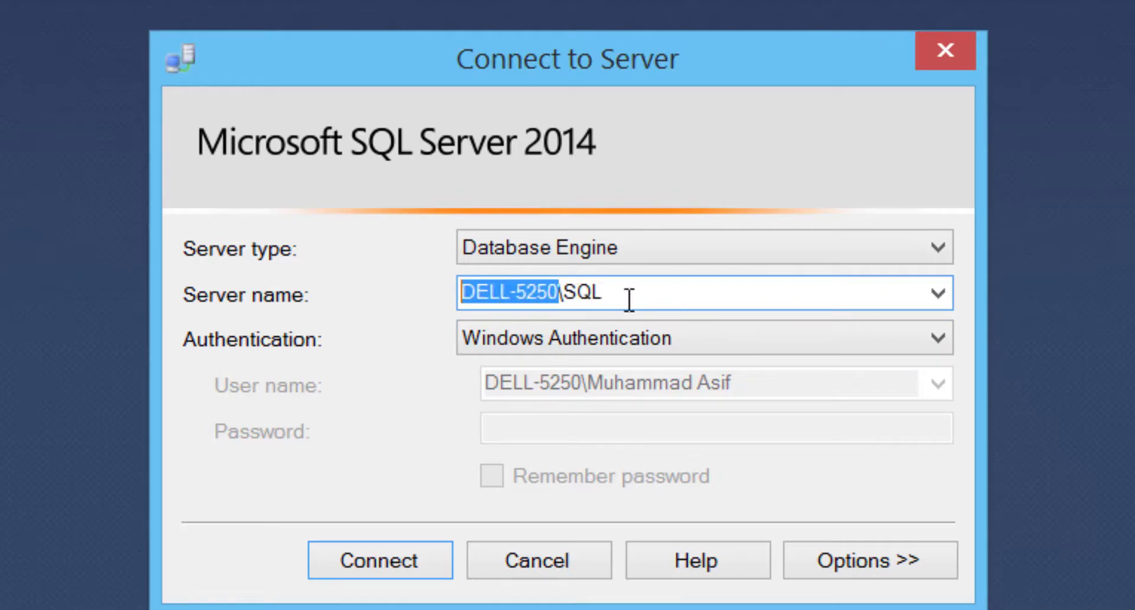
click(565, 292)
drag(565, 292, 633, 296)
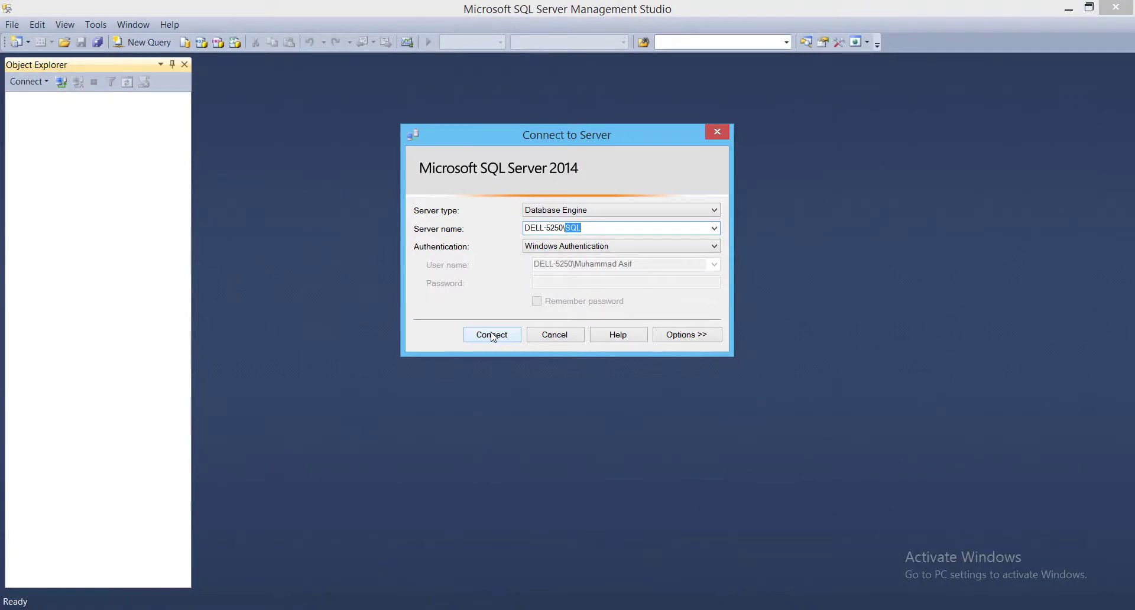
click(492, 334)
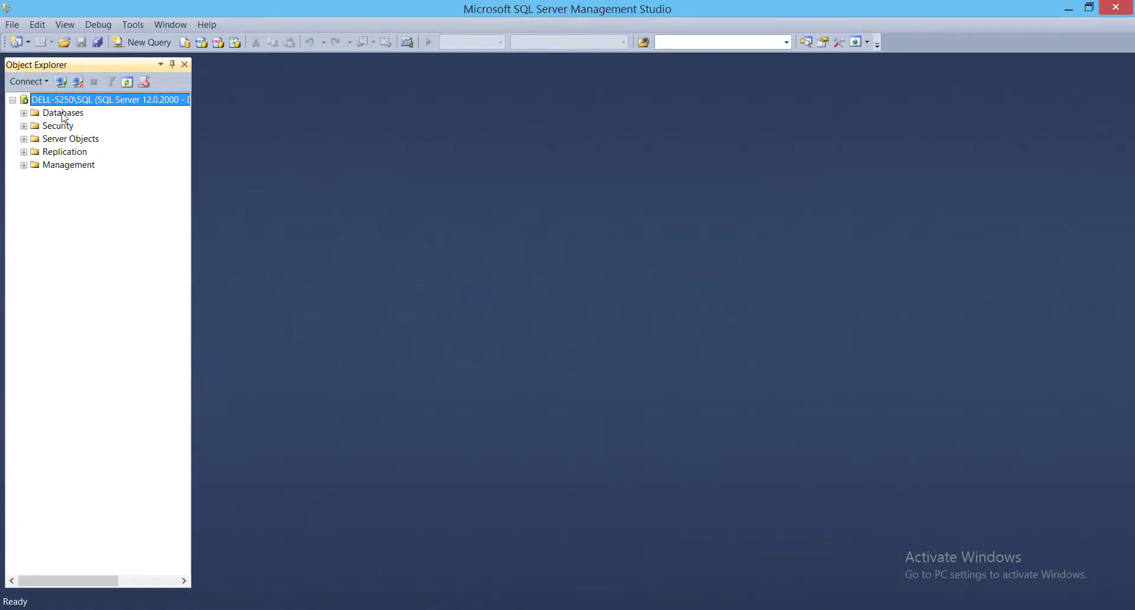
click(63, 113)
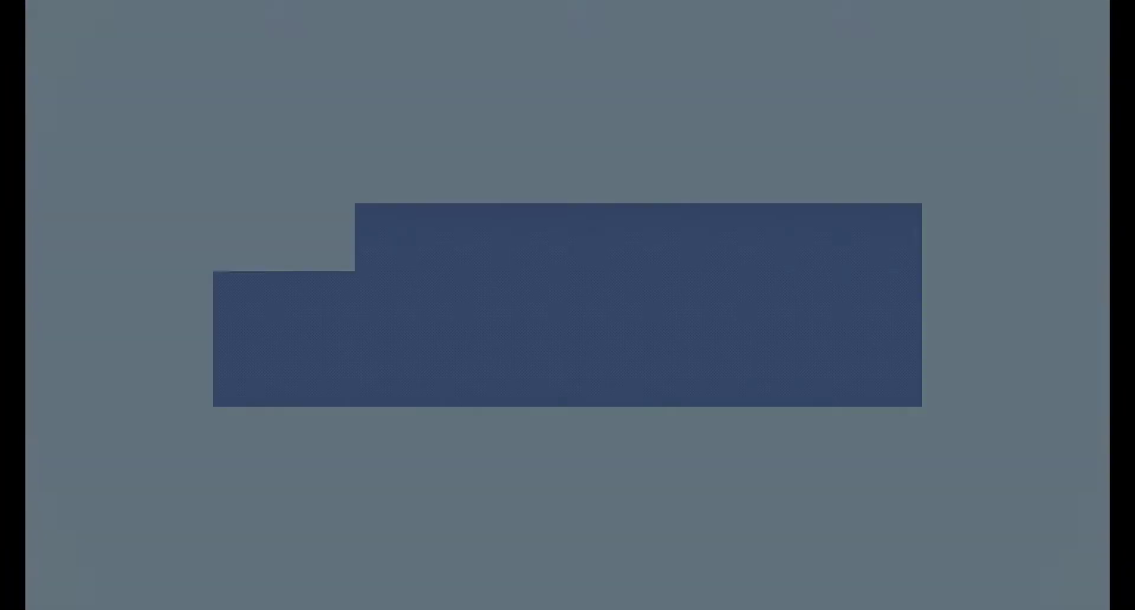